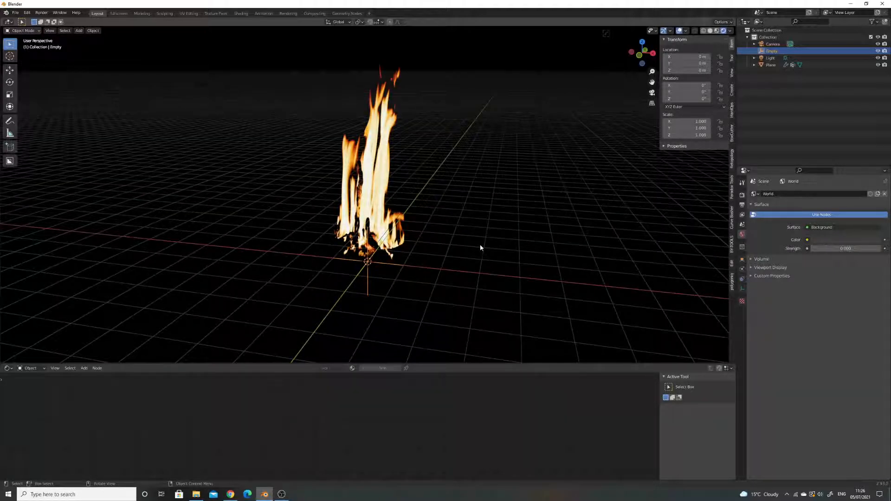
Examine how the existing fire plane reacts when the empty is moved around it
scroll(471, 243, down, 1)
scroll(466, 234, down, 1)
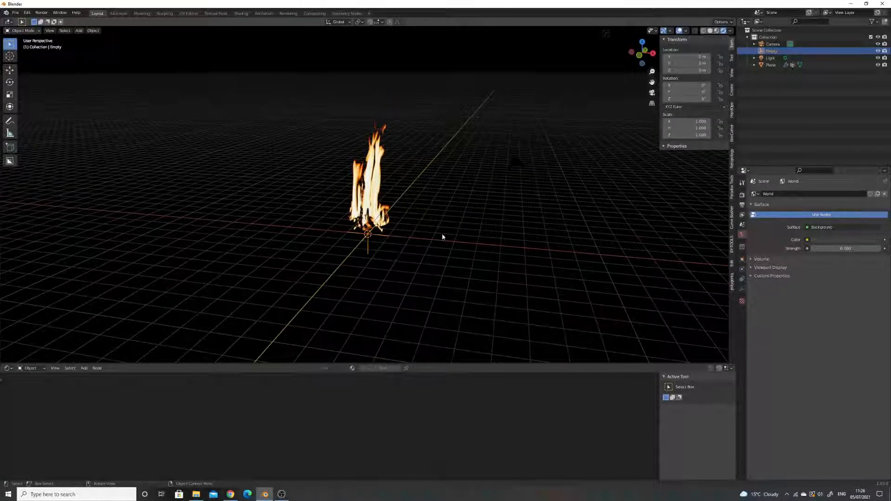
scroll(444, 248, down, 3)
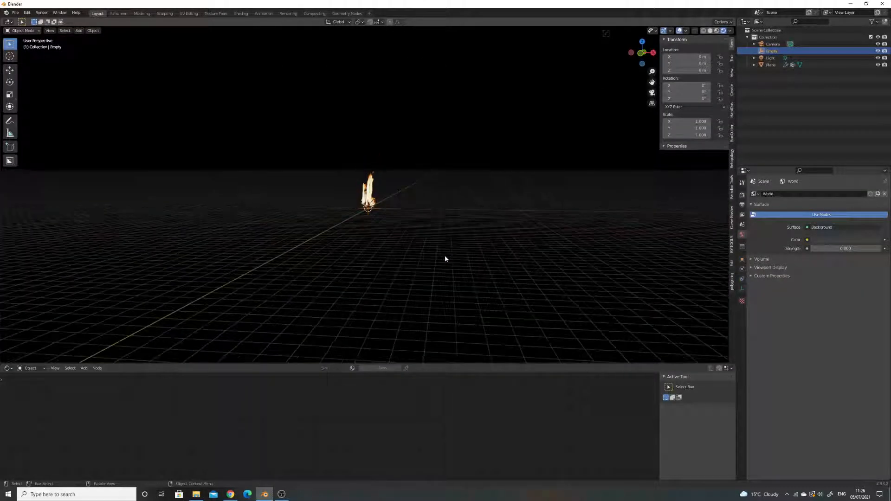
scroll(445, 256, up, 2)
key(g)
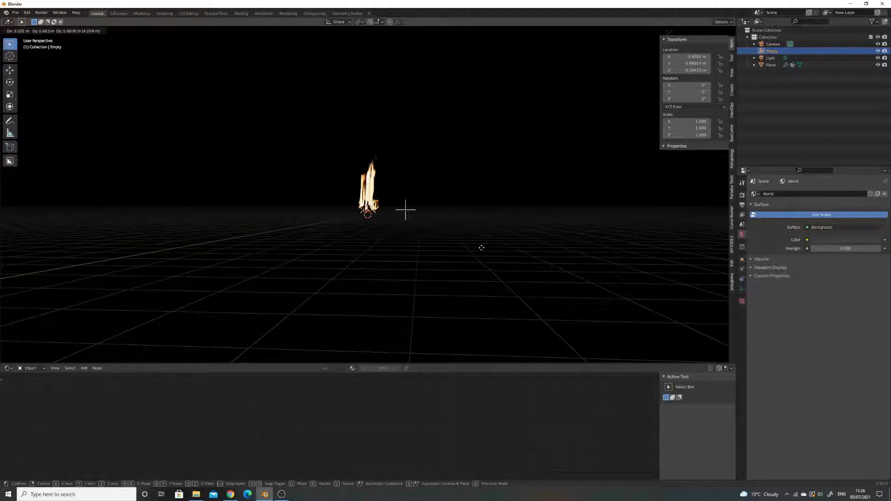
click(443, 248)
scroll(424, 246, up, 5)
click(389, 226)
middle_drag(392, 226, 394, 238)
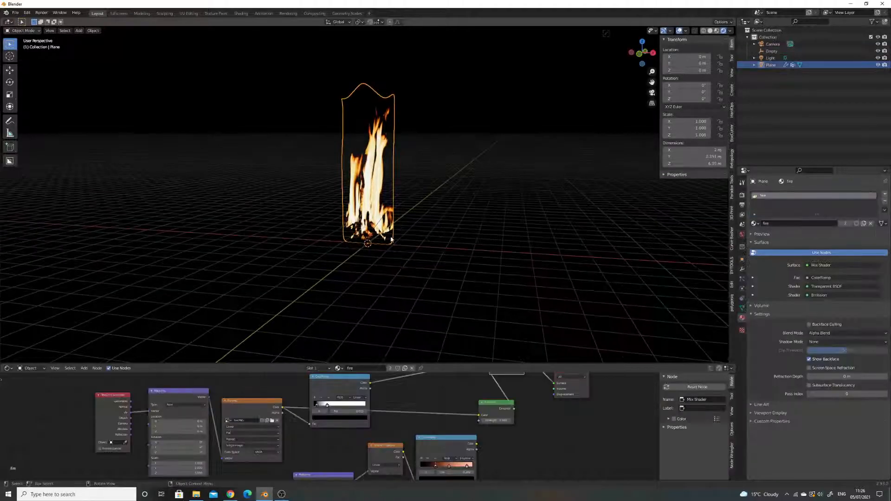
click(749, 51)
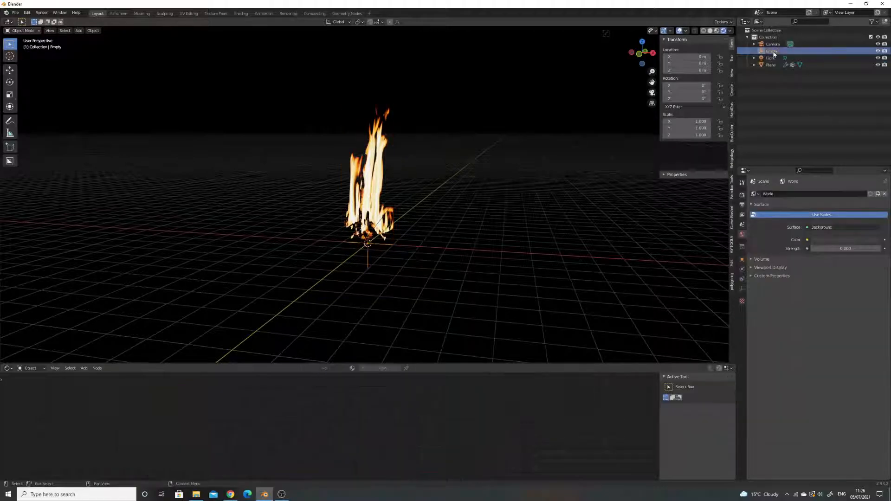
click(747, 37)
scroll(474, 197, up, 2)
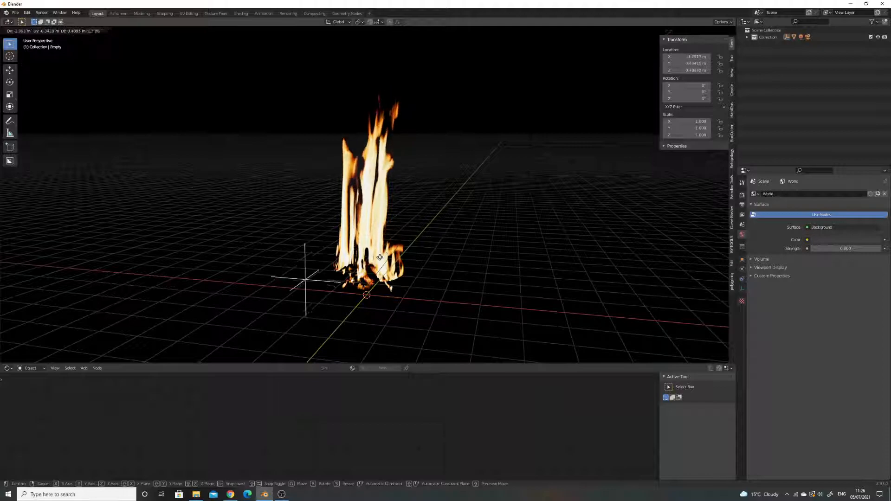
scroll(486, 255, down, 2)
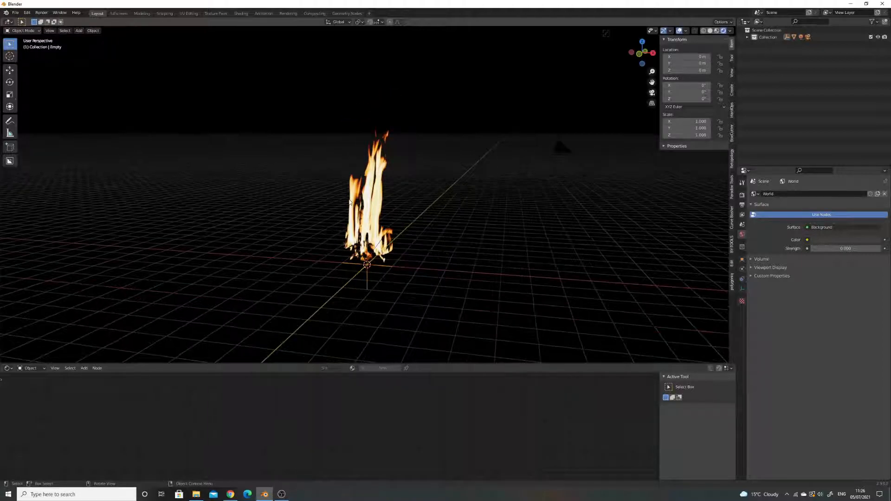
drag(324, 195, 382, 266)
click(379, 261)
key(alt+a)
Delete the empty and the existing fire plane, and switch the viewport to solid shading
click(748, 37)
click(771, 51)
ctrl+click(770, 65)
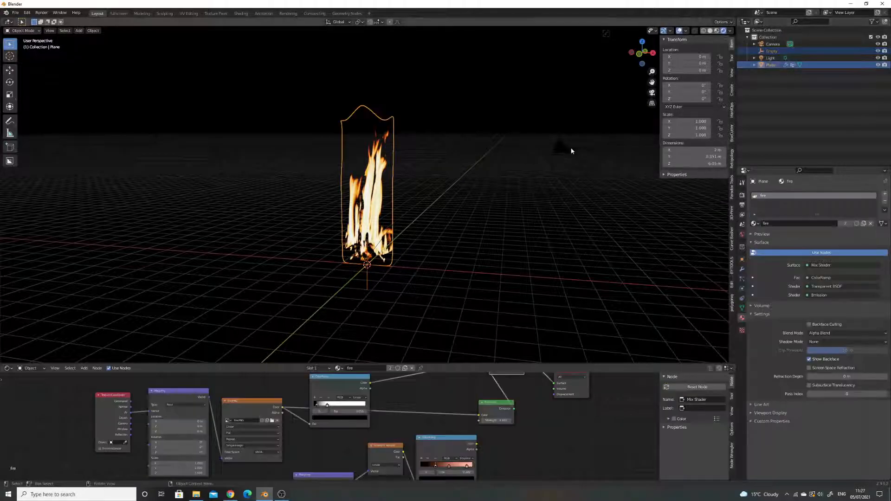
key(Delete)
key(z)
click(563, 185)
Add a mesh plane at the scene origin and open it in Edit Mode
middle_drag(452, 246, 448, 239)
key(shift+a)
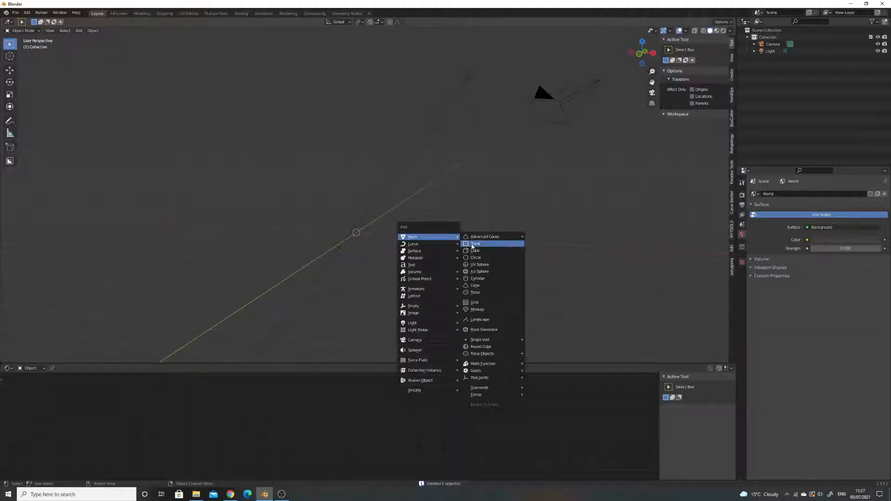
click(471, 245)
key(Tab)
text(rx)
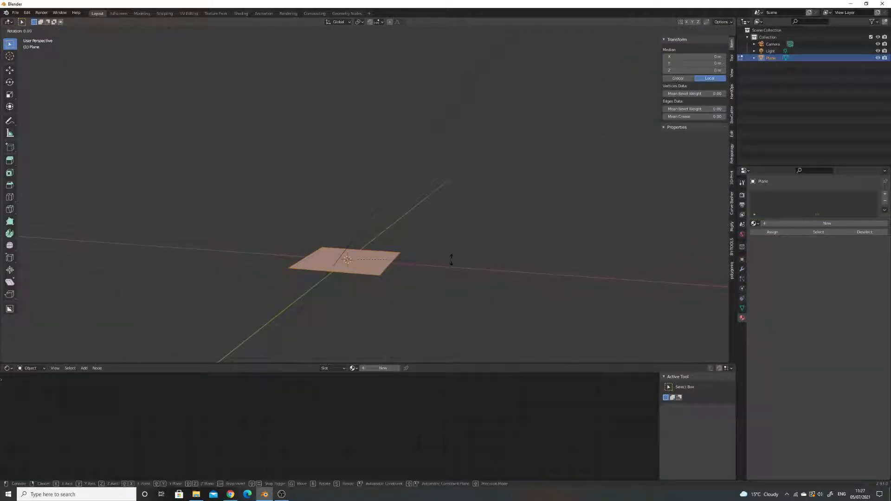
text(90gz)
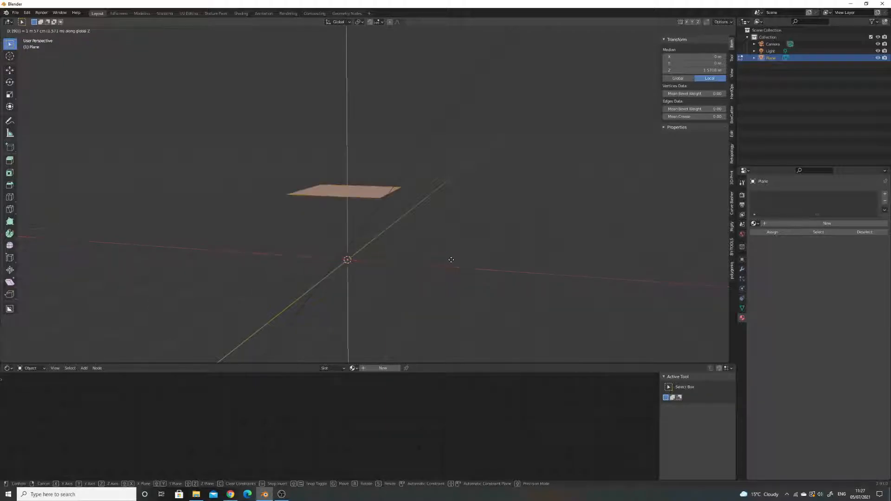
key(Escape)
Rotate the plane's geometry 90° about X and move it up 1 m along Z
text(rx)
text(90)
key(Return)
text(gz1)
key(Return)
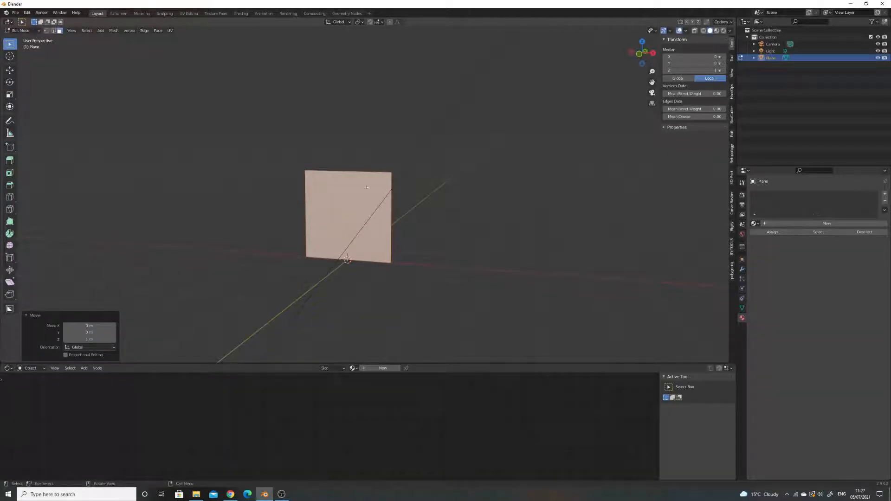
Raise the upright plane's top edge 2 m along Z and return to Object Mode
key(2)
click(356, 171)
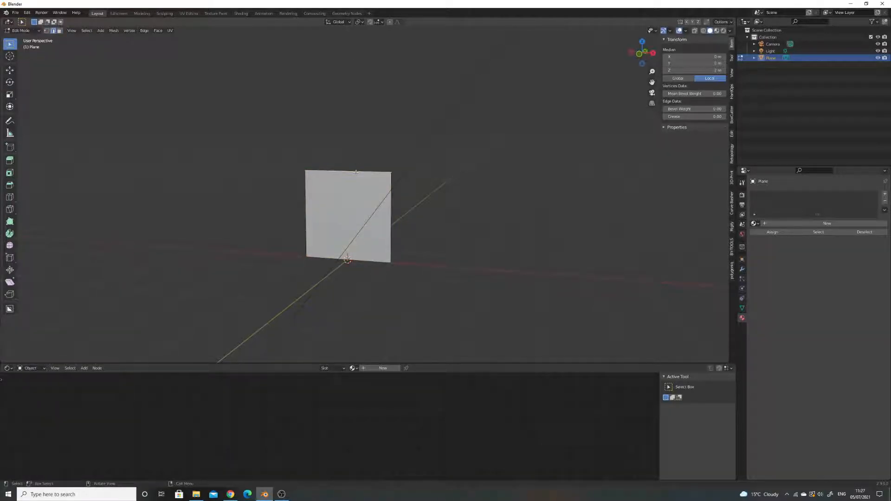
text(gz1)
key(BackSpace)
text(2)
key(Return)
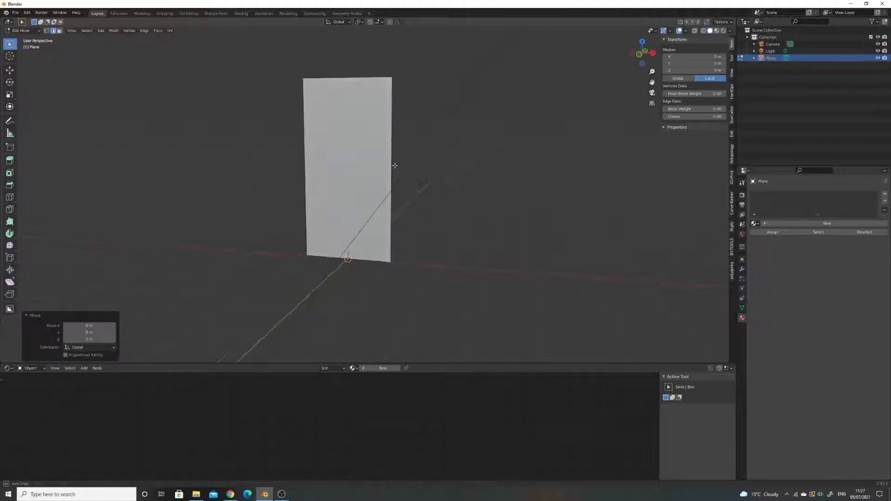
middle_drag(356, 172, 418, 195)
key(Tab)
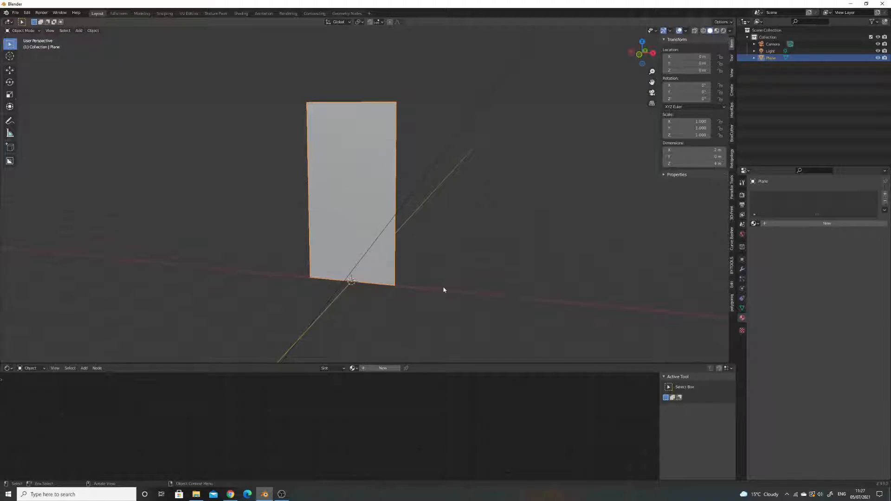
Enlarge the node editor, create a new material for the plane and delete its Principled BSDF node
drag(514, 363, 512, 327)
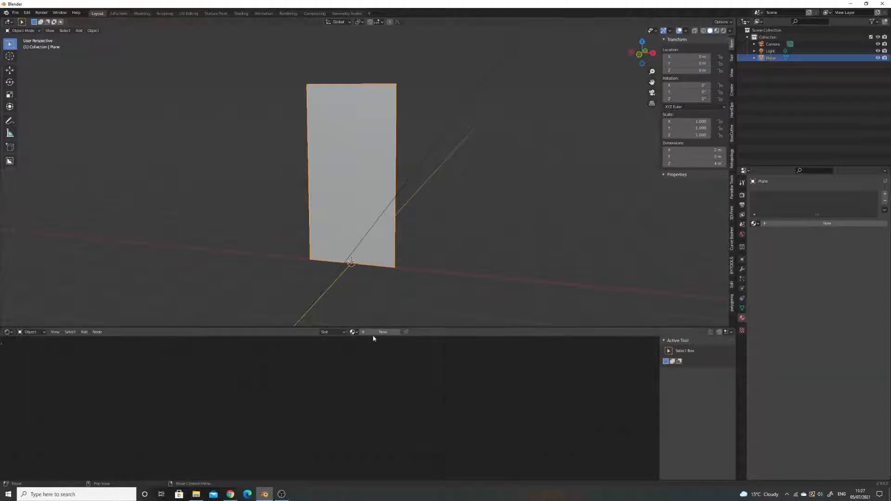
click(388, 332)
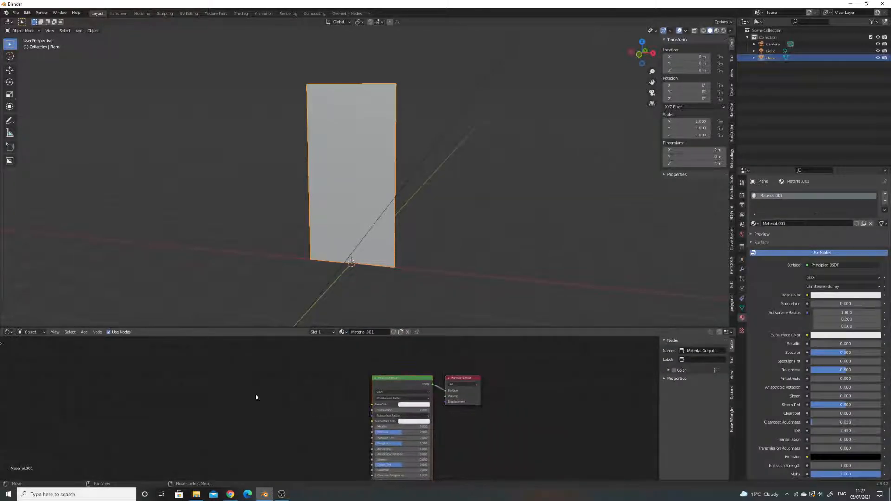
click(381, 379)
key(x)
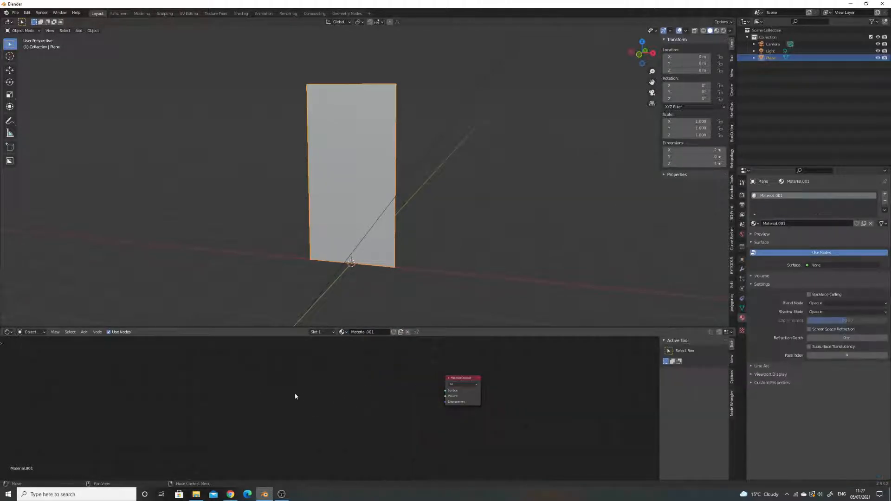
Add a Transparent BSDF node to the plane's material, before the Material Output
key(shift+a)
text(tra)
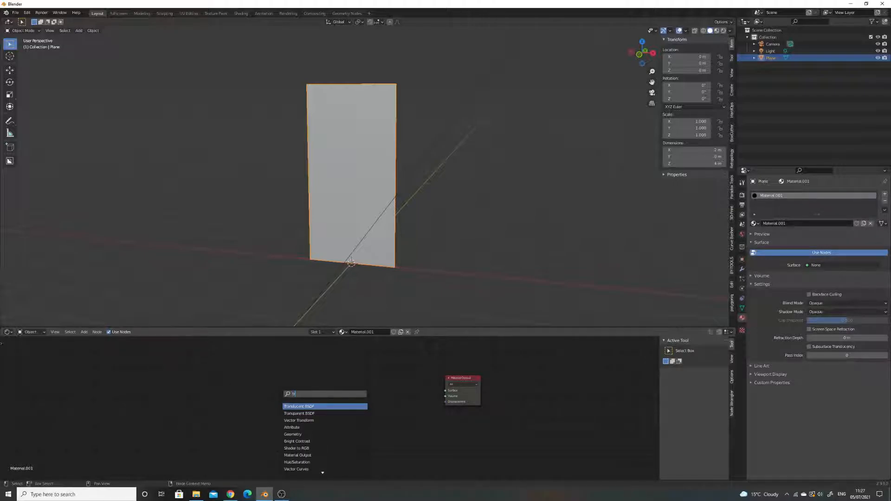
key(Down)
key(Return)
click(332, 422)
Add an Emission node below the Transparent BSDF node
key(shift+a)
mouse_move(329, 421)
text(emi)
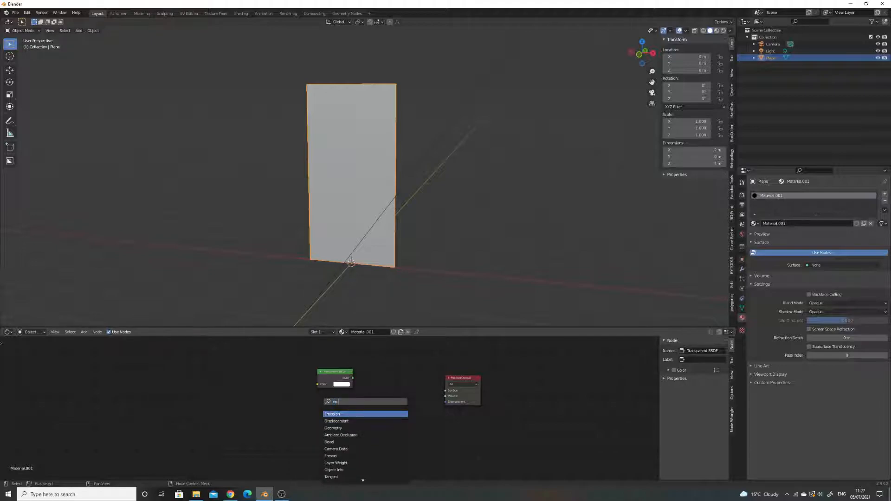
key(Return)
click(337, 412)
Combine the Transparent BSDF and Emission nodes in a Mix Shader and space the nodes apart
ctrl+shift+right_drag(339, 385, 341, 408)
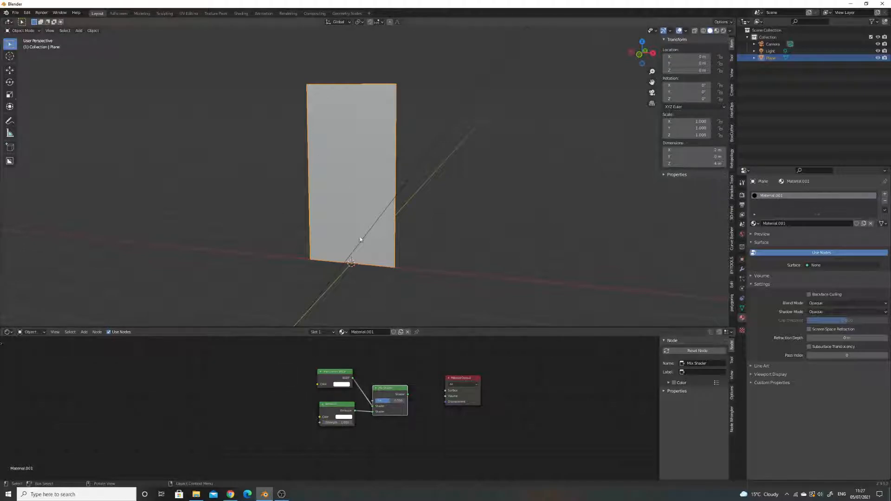
drag(273, 373, 333, 427)
drag(326, 379, 283, 387)
drag(396, 388, 389, 383)
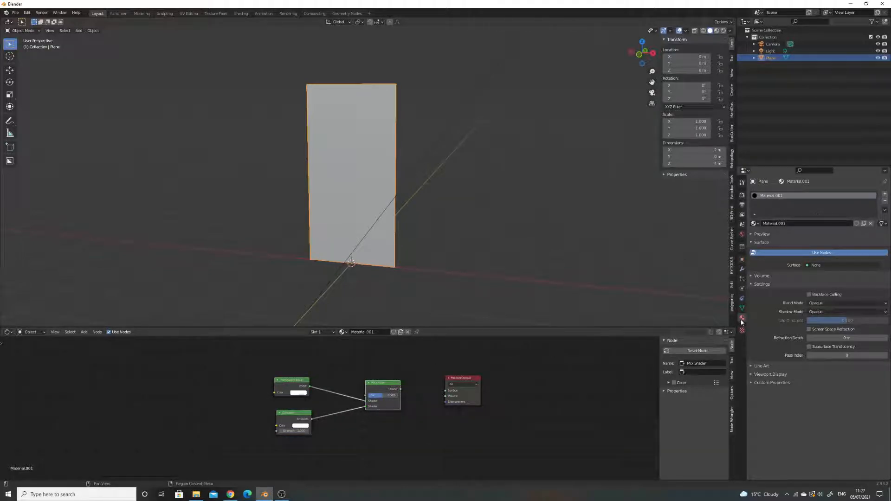
Set the material's blend mode to Alpha Blend and its shadow mode to None
click(818, 303)
click(825, 334)
click(831, 312)
click(829, 303)
Add an Image Texture node with connected Mapping and Texture Coordinate nodes to the material
mouse_move(234, 394)
middle_down()
mouse_move(277, 385)
mouse_move(248, 399)
middle_up()
click(246, 410)
key(shift+a)
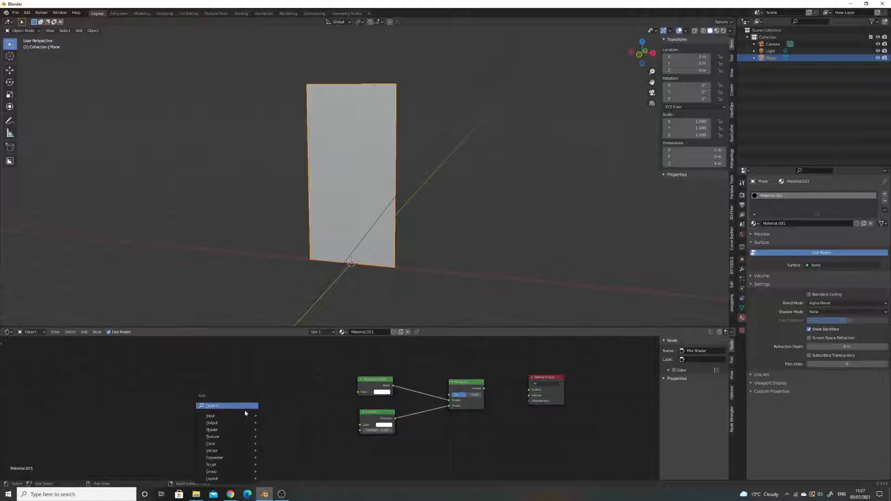
text(im)
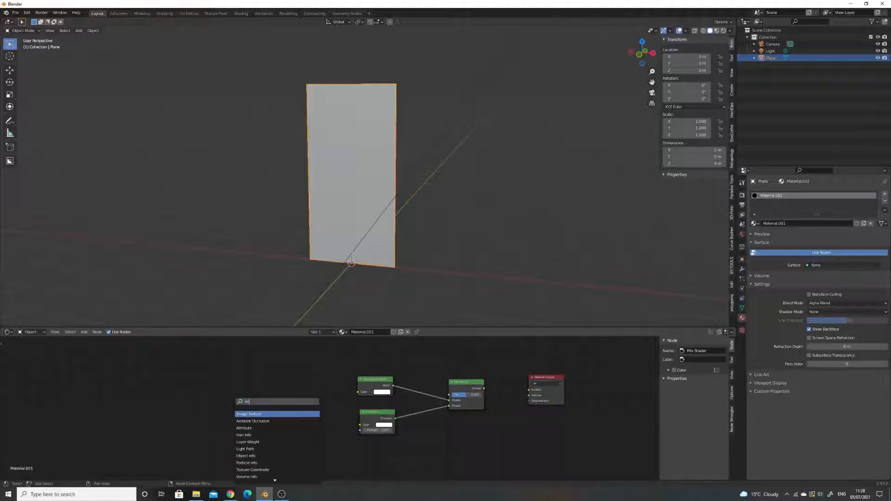
key(Return)
key(ctrl+t)
middle_drag(184, 404, 199, 392)
scroll(211, 413, up, 2)
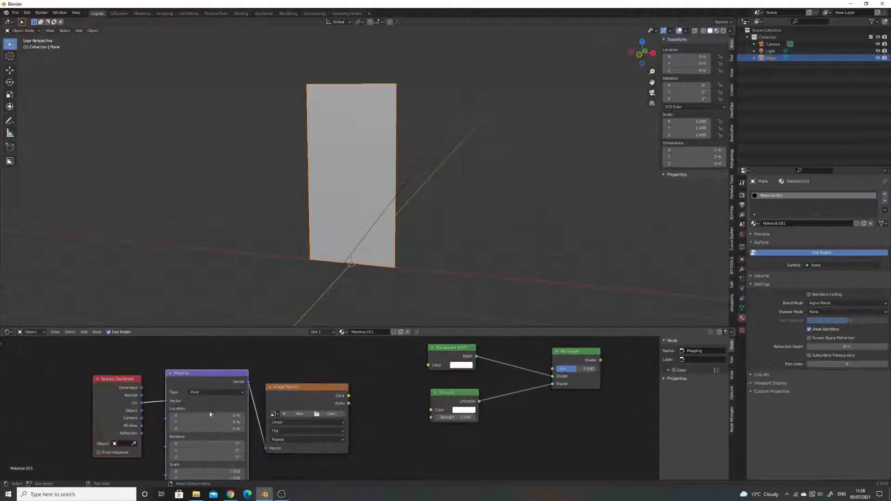
Load the fire.PNG image from the Desktop folder into the Image Texture node
middle_drag(210, 402, 176, 386)
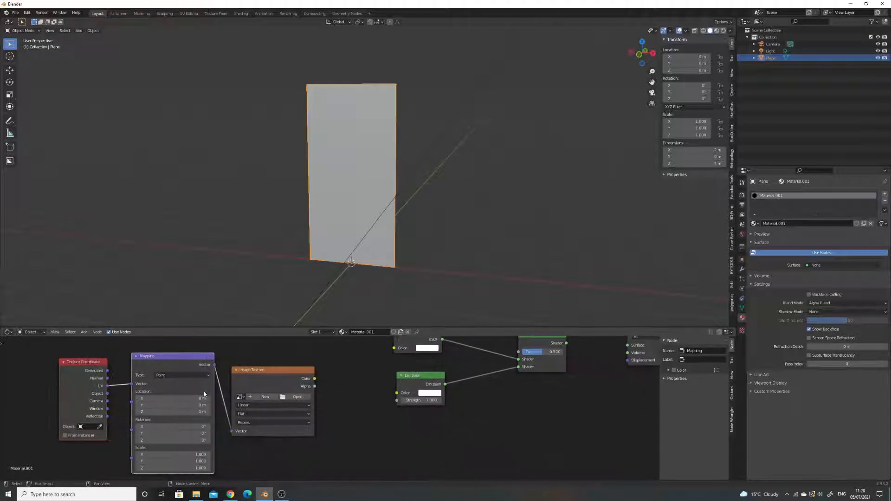
click(298, 397)
click(38, 96)
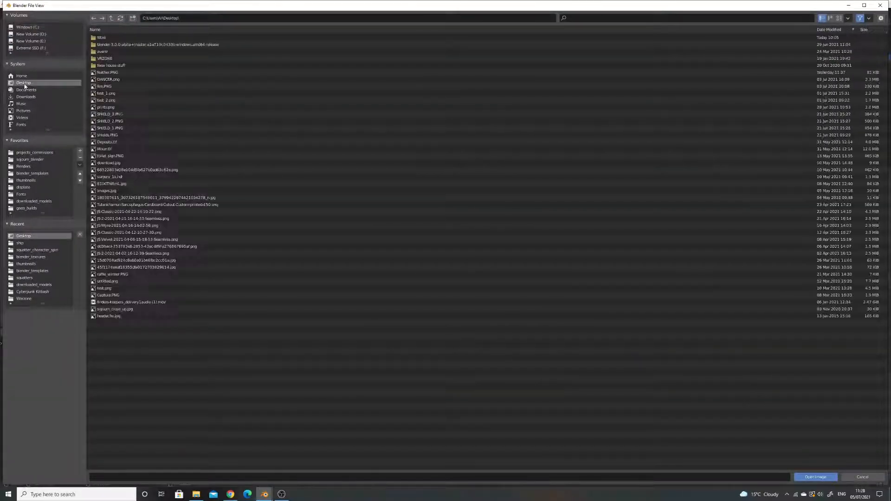
double_click(103, 87)
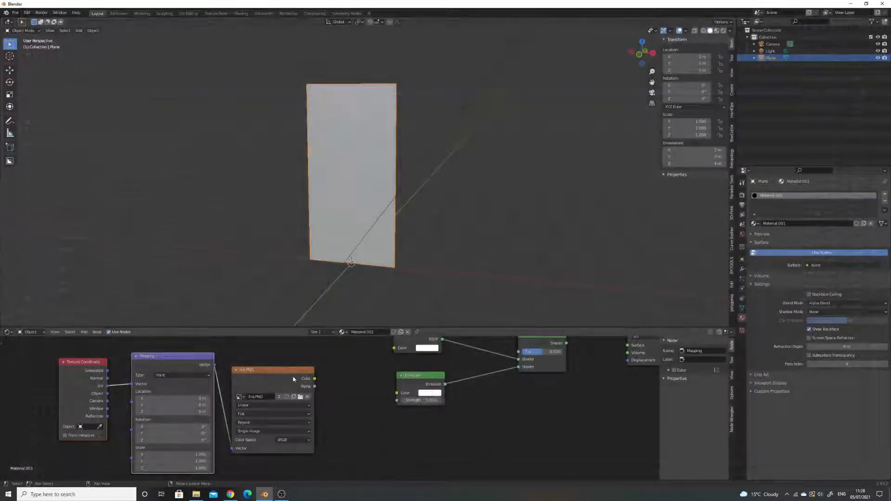
Add a ColorRamp node after the image texture and connect the image's Color output to its Fac input
scroll(277, 393, down, 2)
drag(277, 393, 179, 388)
key(shift+a)
click(282, 399)
text(col)
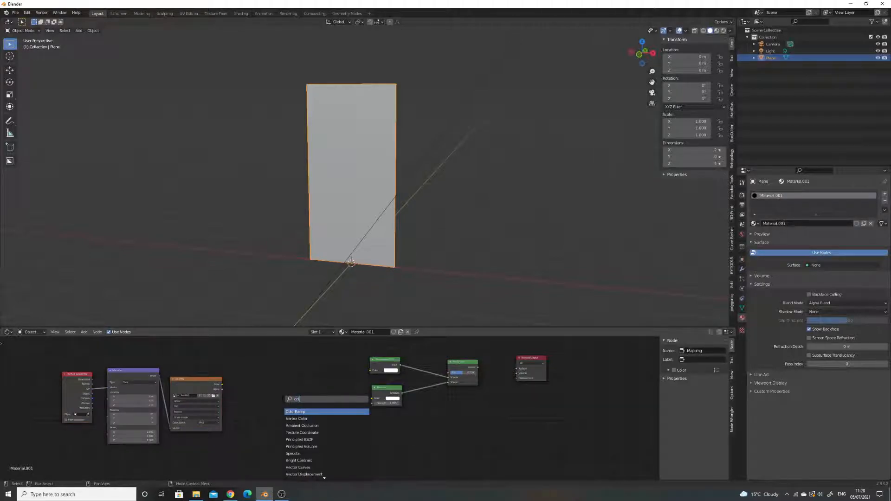
key(Return)
click(257, 382)
drag(222, 384, 237, 414)
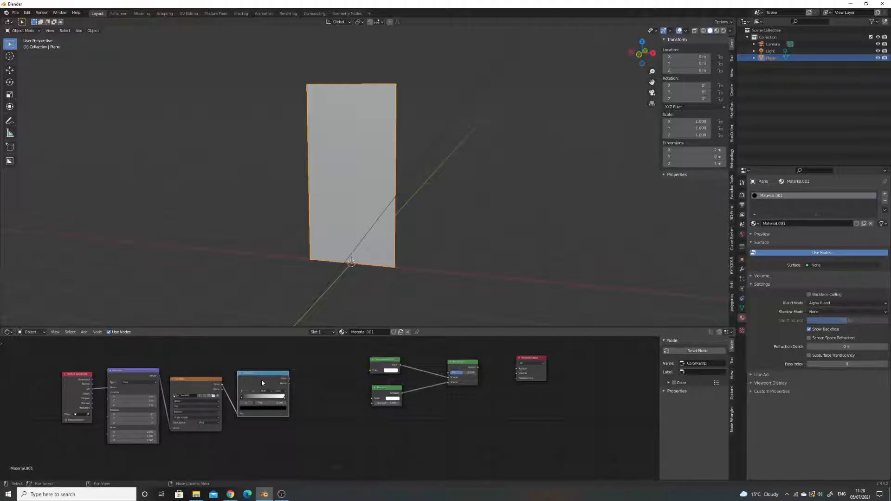
Preview the ColorRamp node's output on the plane in rendered viewport shading
ctrl+shift+click(262, 383)
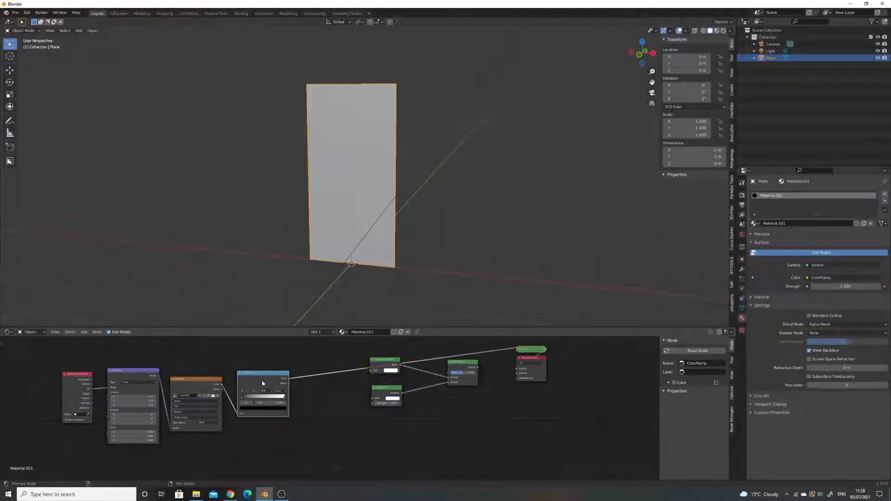
key(z)
click(395, 183)
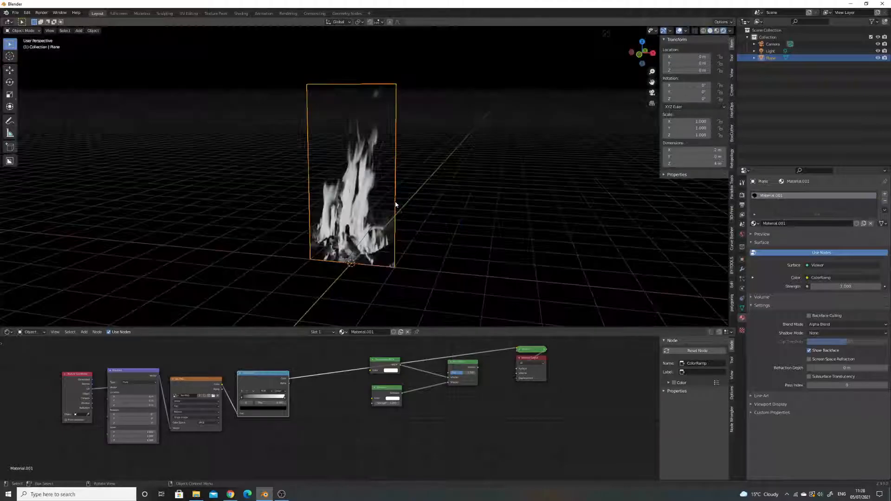
Shift the ColorRamp's black stop slightly toward the white stop to remove the faint grey areas around the flames
scroll(308, 389, up, 1)
middle_drag(307, 389, 333, 395)
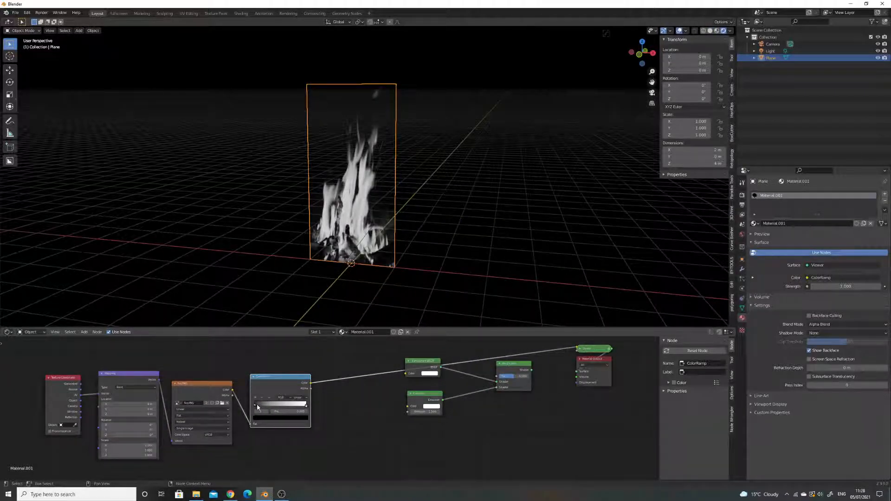
drag(256, 406, 262, 405)
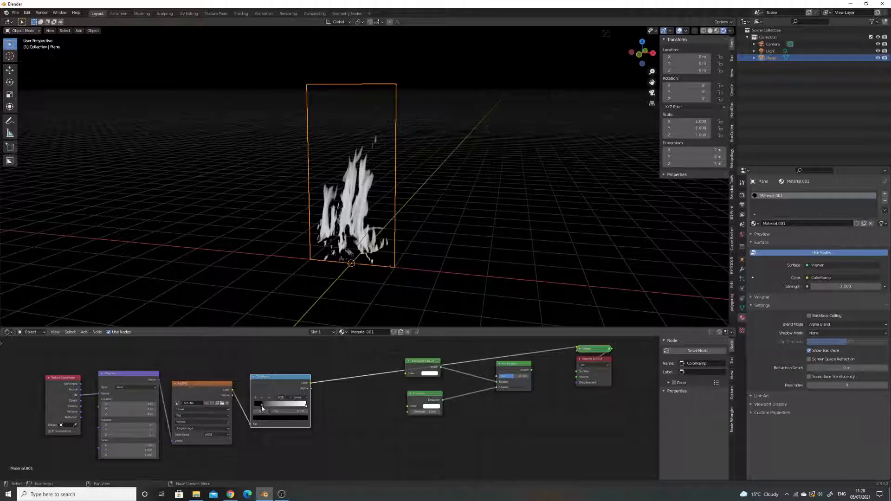
middle_drag(391, 359, 361, 379)
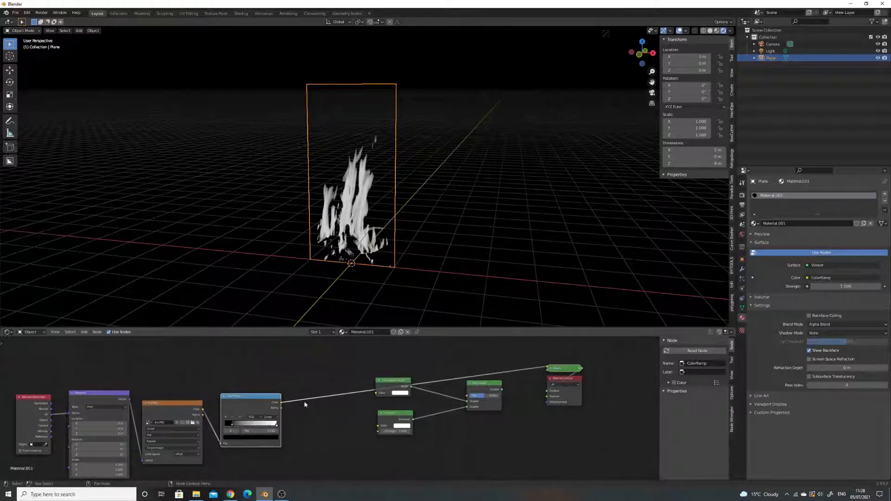
Connect the ColorRamp's Color output to the Mix Shader's Fac input and output the Mix Shader to the material surface
drag(282, 402, 469, 396)
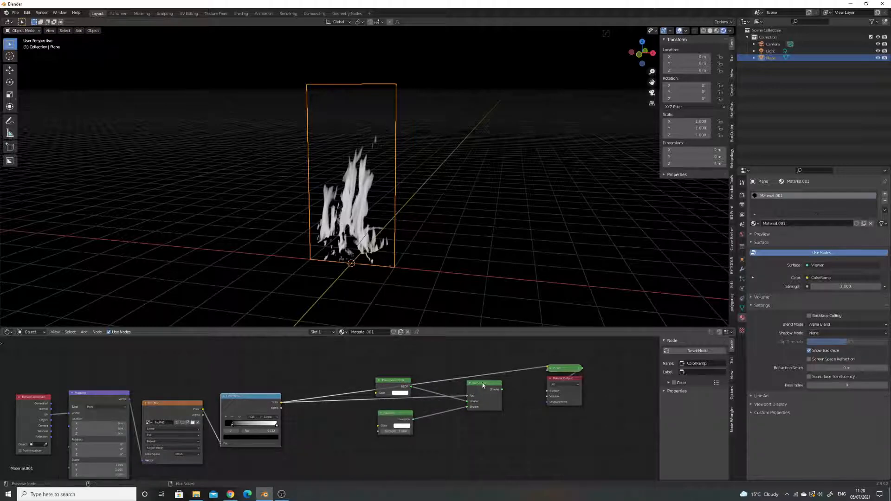
ctrl+shift+click(482, 386)
scroll(388, 207, up, 4)
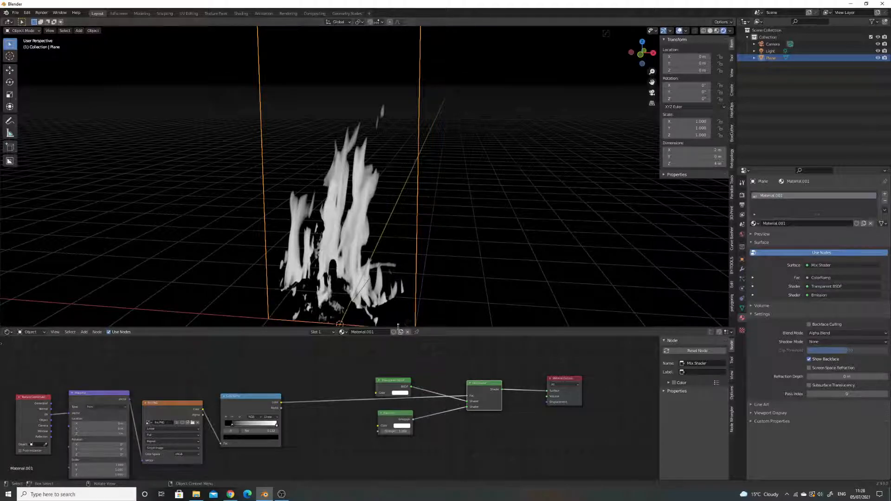
Return the ColorRamp's black stop to the start of the gradient and pull the white stop slightly inward
drag(232, 424, 272, 424)
scroll(326, 260, down, 2)
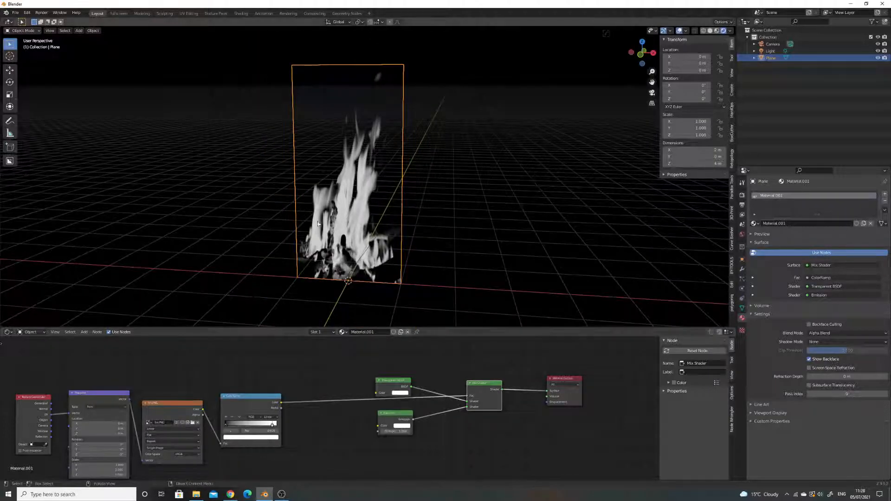
Connect the fire image texture's Color output to the Emission node's Color input
middle_drag(282, 418, 317, 391)
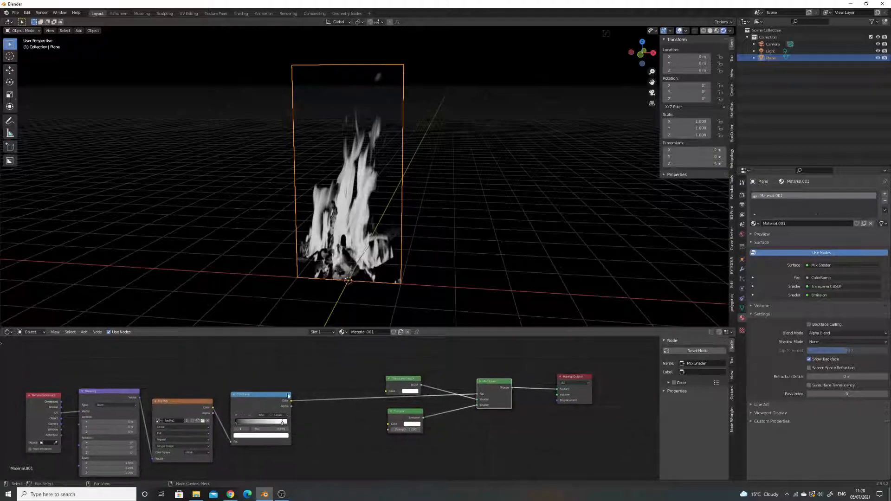
middle_drag(340, 427, 347, 416)
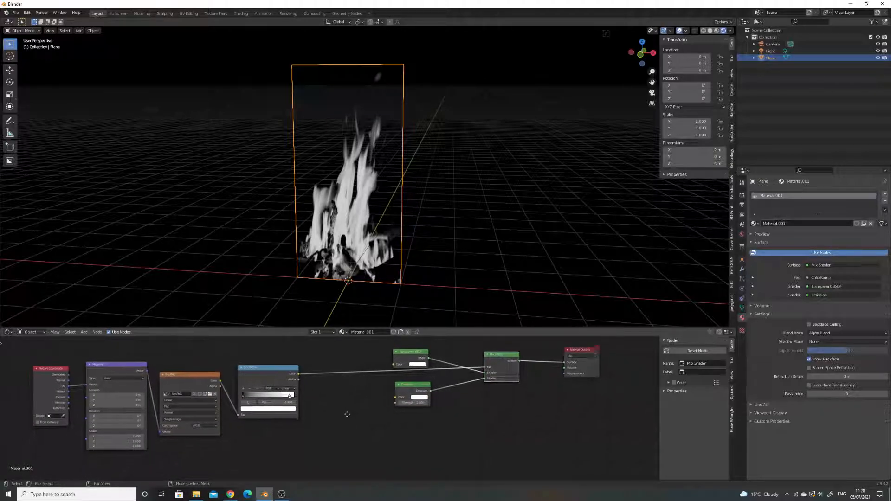
drag(220, 382, 395, 395)
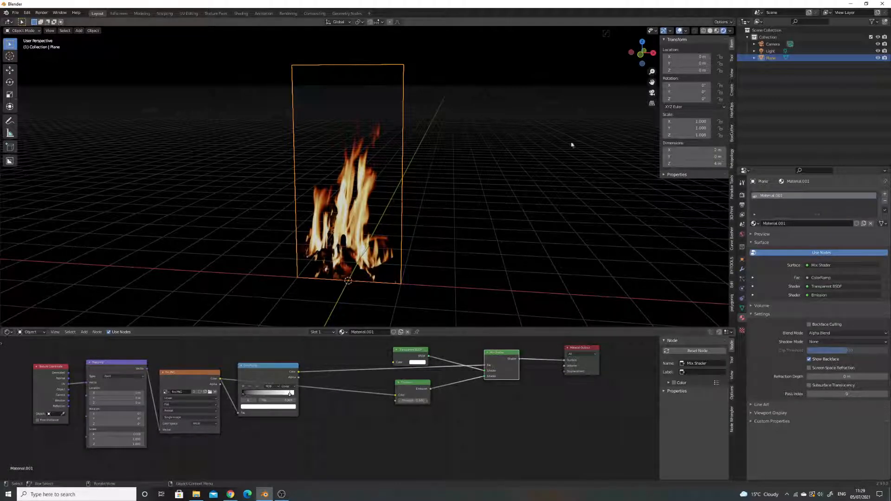
Hide the viewport overlays and examine the rendered fire at different distances and angles, comparing with overlays shown
click(676, 31)
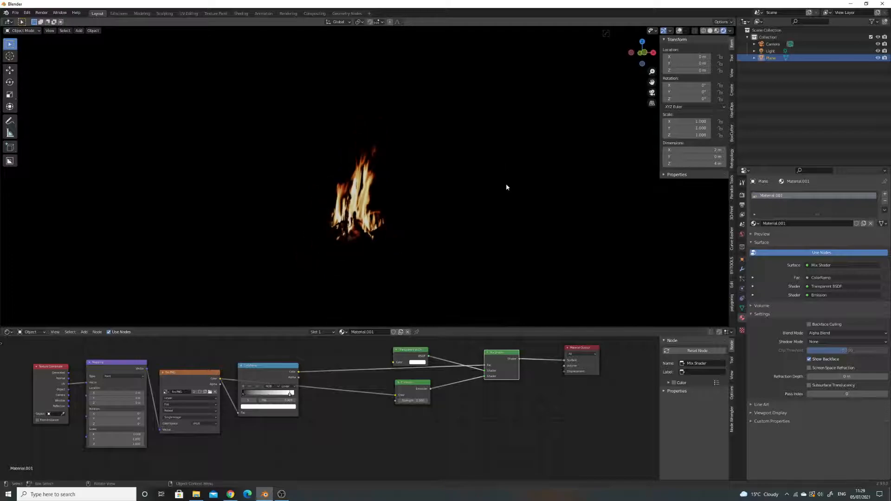
click(678, 30)
scroll(493, 195, down, 2)
scroll(492, 196, up, 4)
click(678, 31)
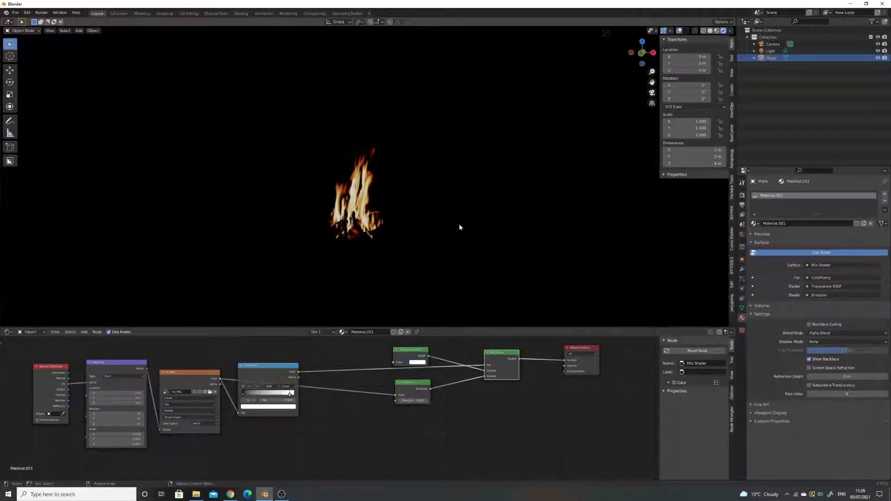
alt+middle_drag(424, 259, 392, 254)
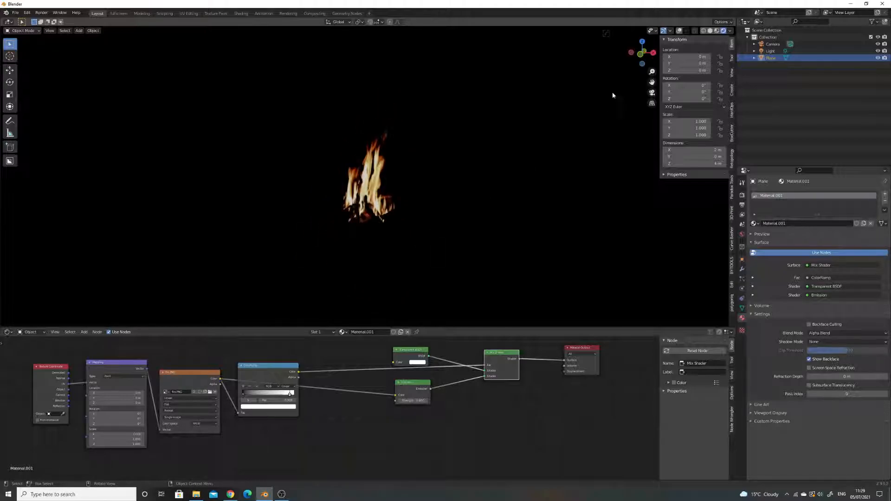
click(680, 31)
scroll(459, 238, up, 3)
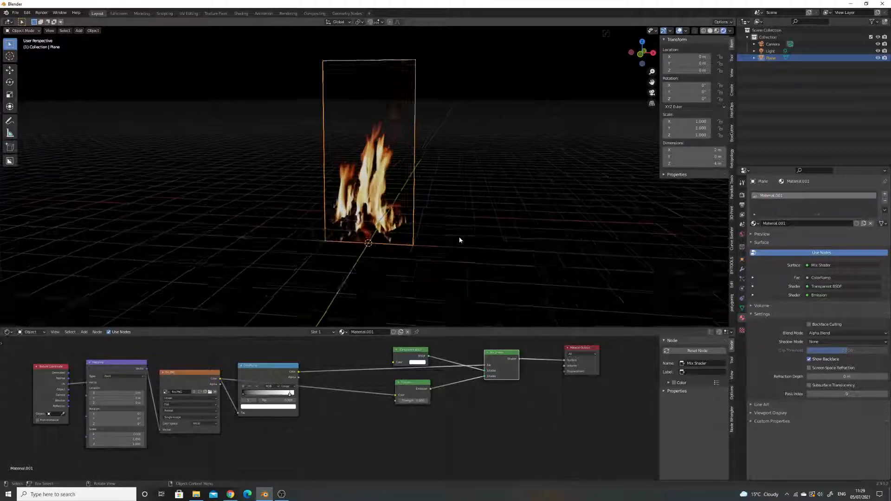
click(680, 31)
scroll(465, 201, down, 3)
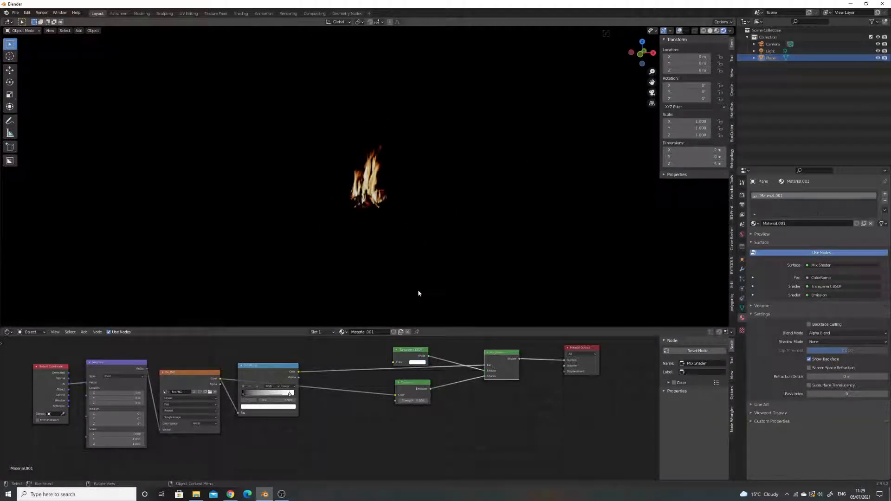
Increase the Emission node's strength to make the flames brighter
scroll(334, 402, down, 2)
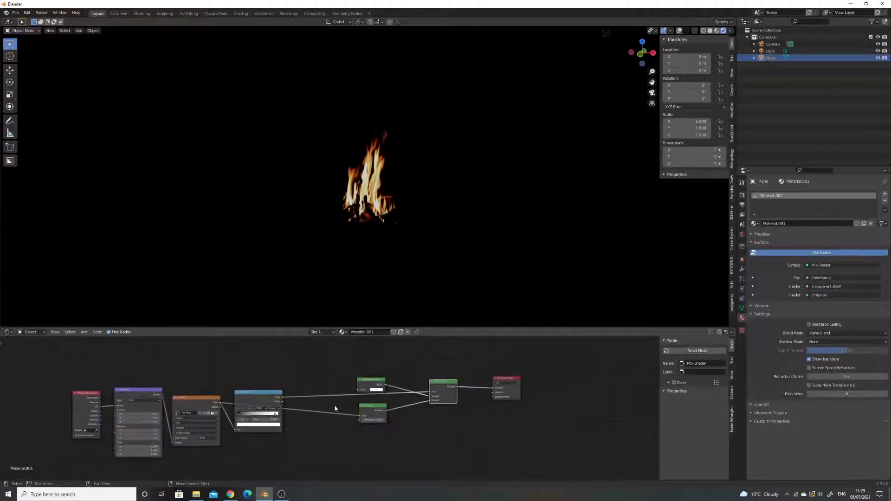
scroll(375, 429, up, 3)
mouse_move(387, 425)
mouse_down()
mouse_move(410, 425)
mouse_move(398, 425)
mouse_up()
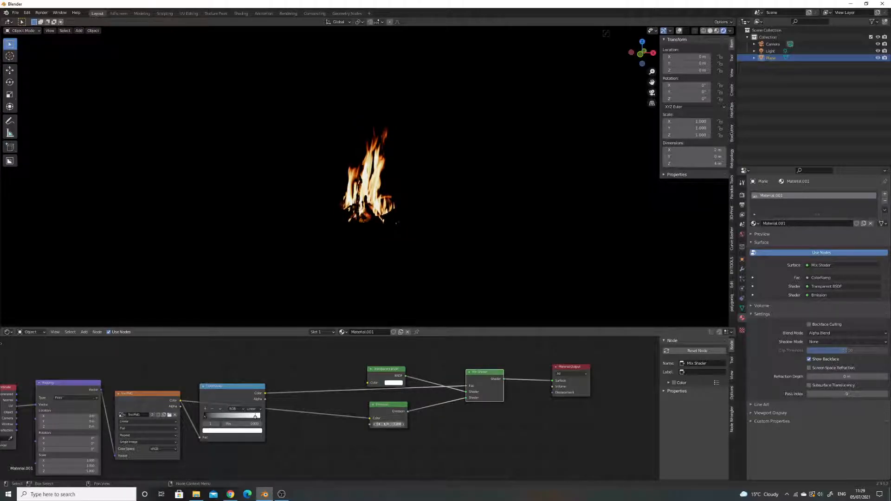
Reposition the ColorRamp node higher, between the image texture and the Transparent BSDF, to tidy the node layout
middle_drag(305, 416, 326, 397)
drag(263, 369, 273, 395)
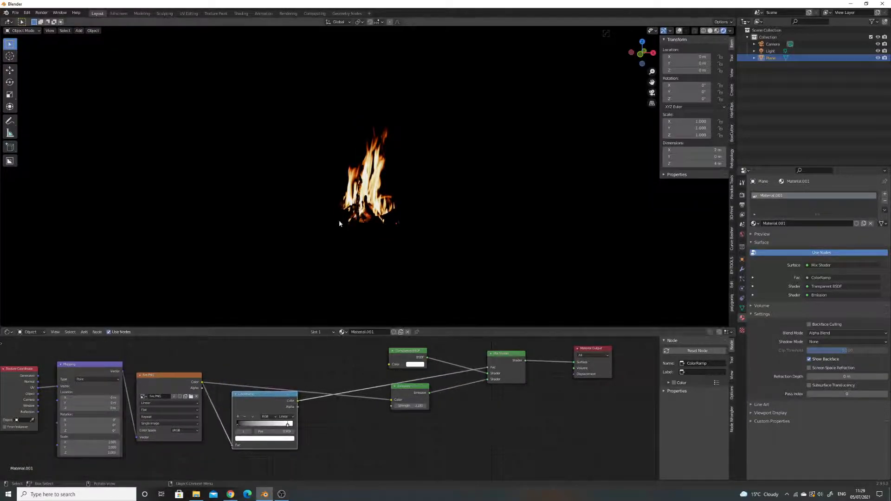
mouse_move(247, 396)
middle_down()
mouse_move(227, 369)
mouse_move(232, 389)
middle_up()
drag(249, 385, 261, 339)
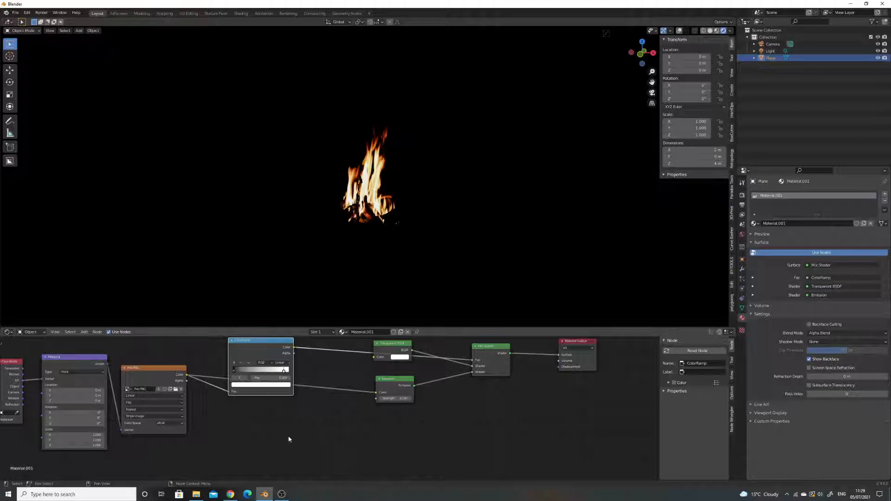
middle_drag(280, 435, 272, 408)
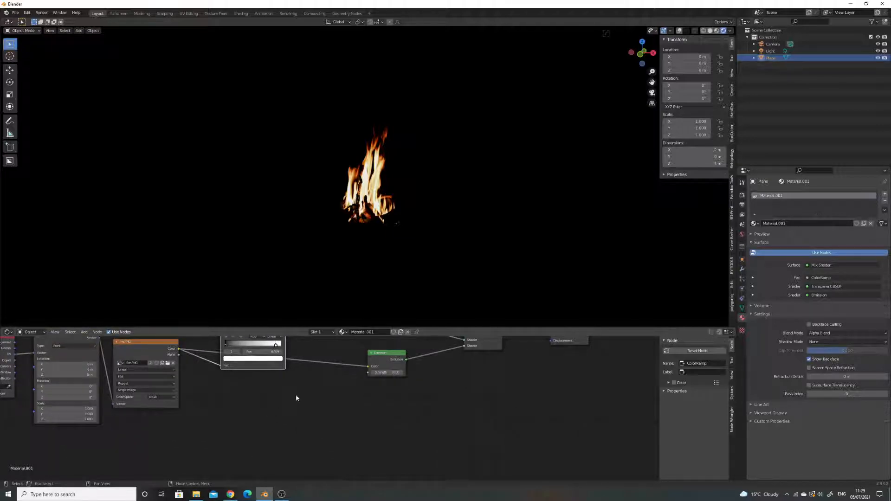
scroll(296, 401, down, 2)
middle_drag(355, 374, 370, 410)
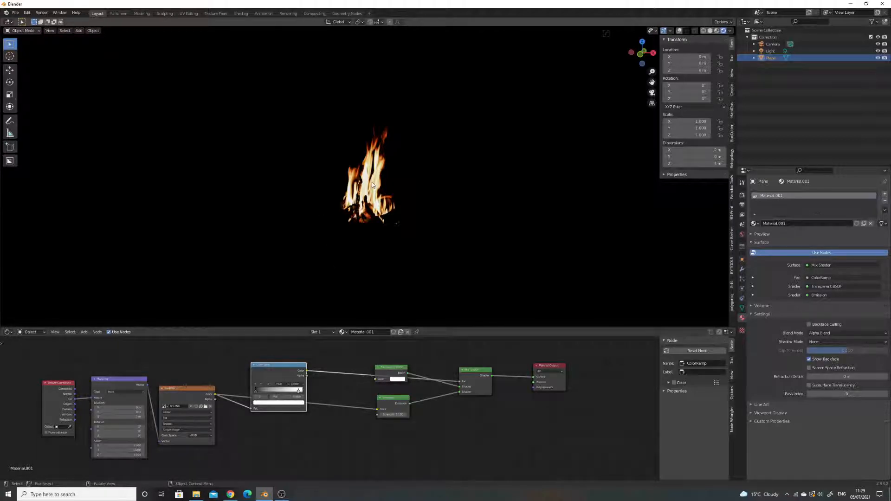
Show the viewport overlays again and subdivide the whole fire plane's mesh with 8 cuts
scroll(452, 209, up, 3)
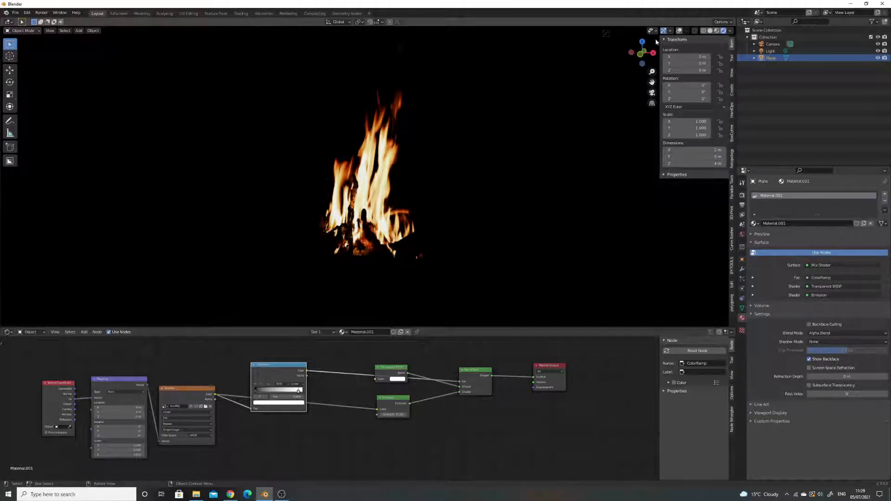
click(679, 30)
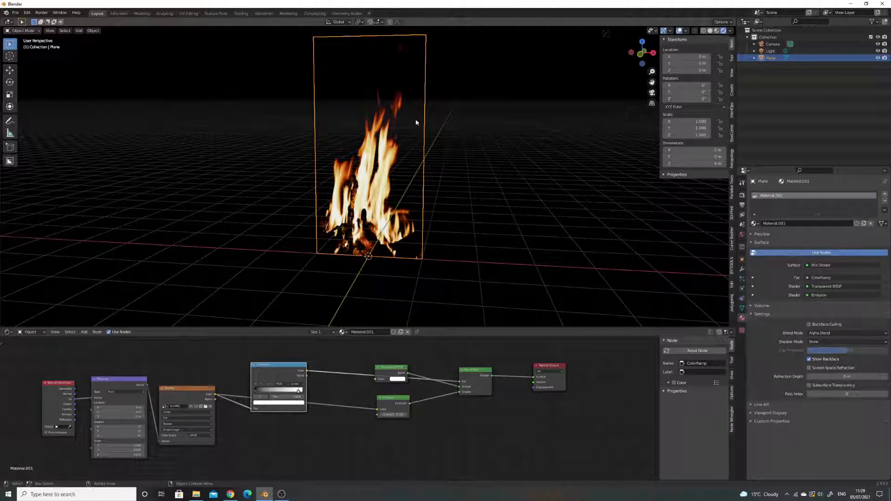
key(Tab)
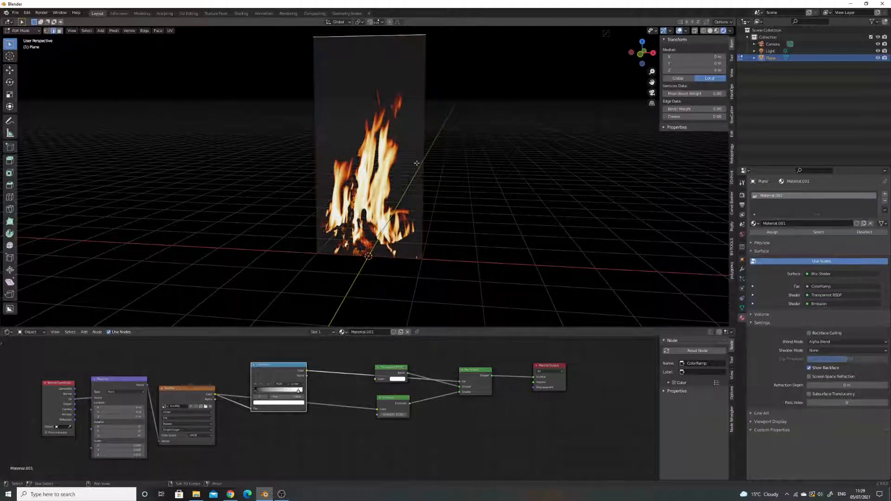
shift+middle_drag(417, 167, 415, 192)
key(a)
right_click(406, 178)
click(407, 181)
click(114, 273)
click(114, 273)
click(114, 273)
click(114, 273)
click(114, 273)
click(115, 273)
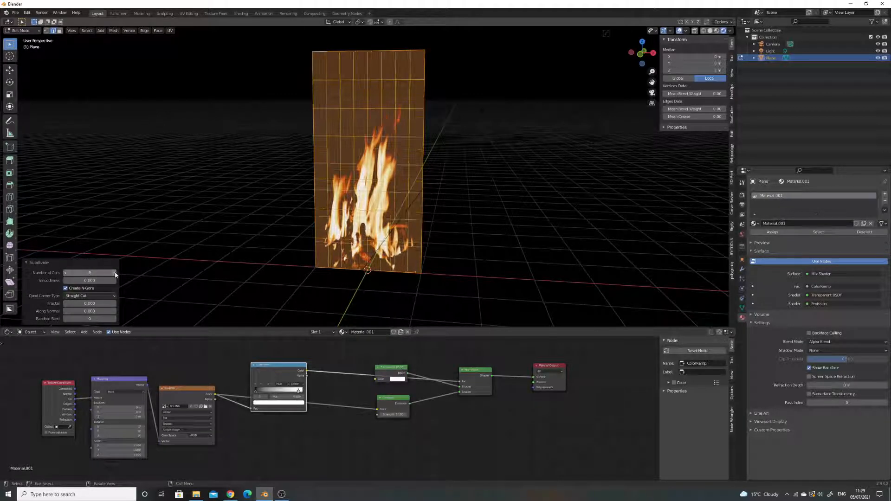
click(115, 273)
key(Tab)
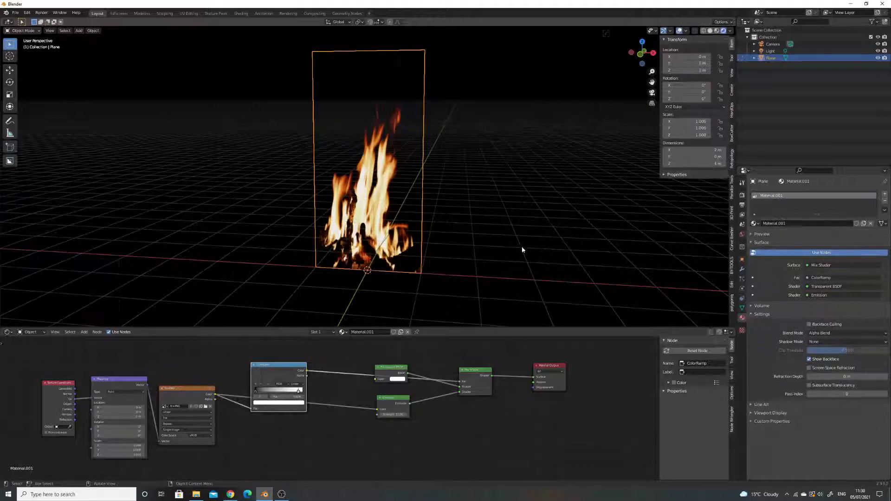
Add a Displace modifier to the fire plane
click(742, 269)
click(771, 194)
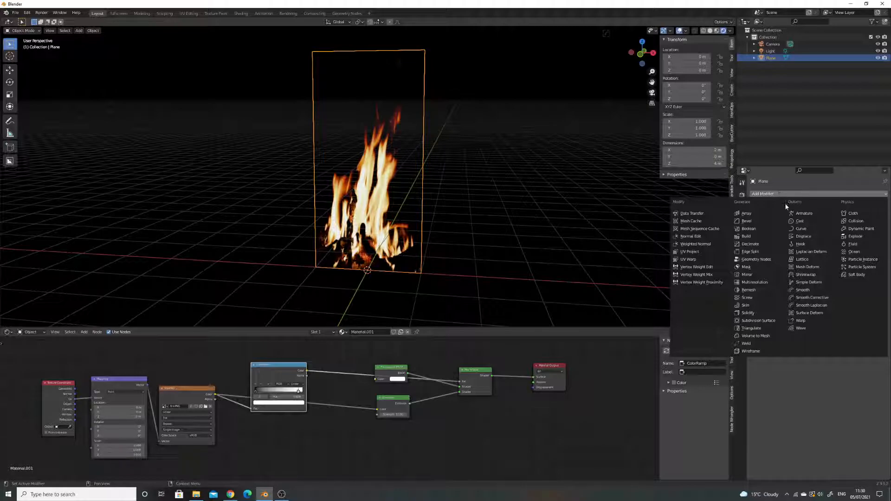
click(812, 237)
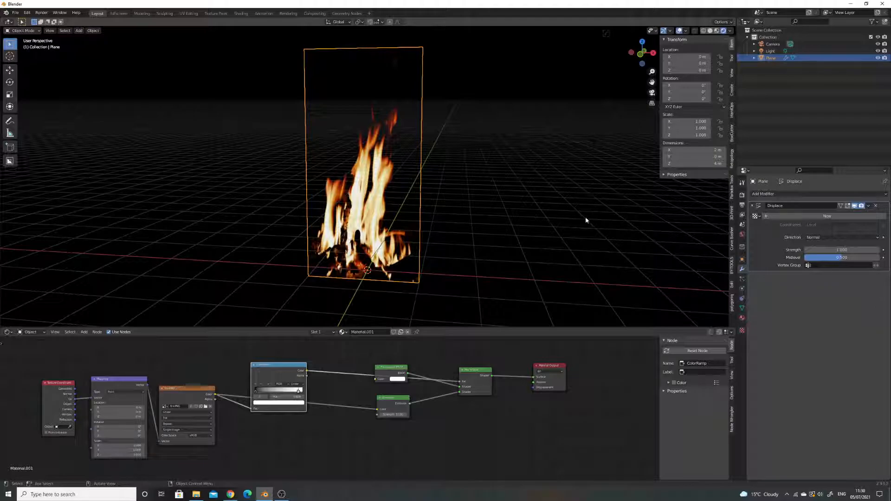
Create a new texture for the Displace modifier and name it fire
click(788, 216)
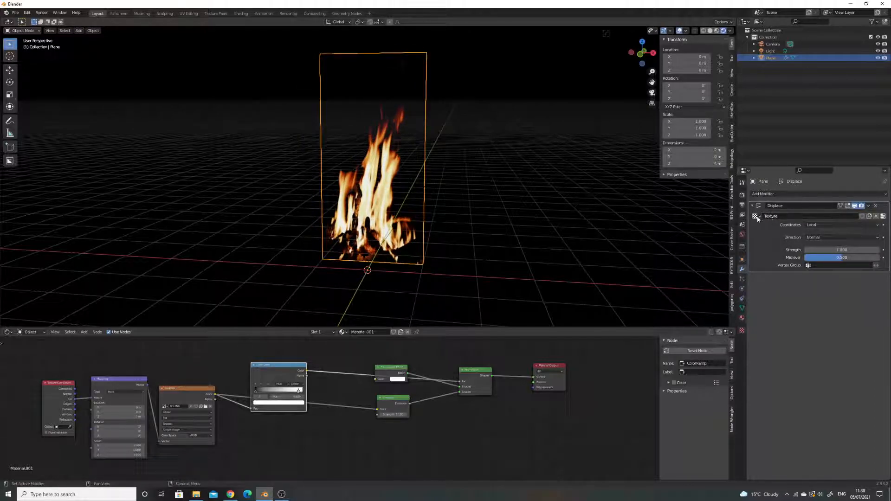
double_click(782, 216)
text(fire)
key(BackSpace)
key(BackSpace)
key(BackSpace)
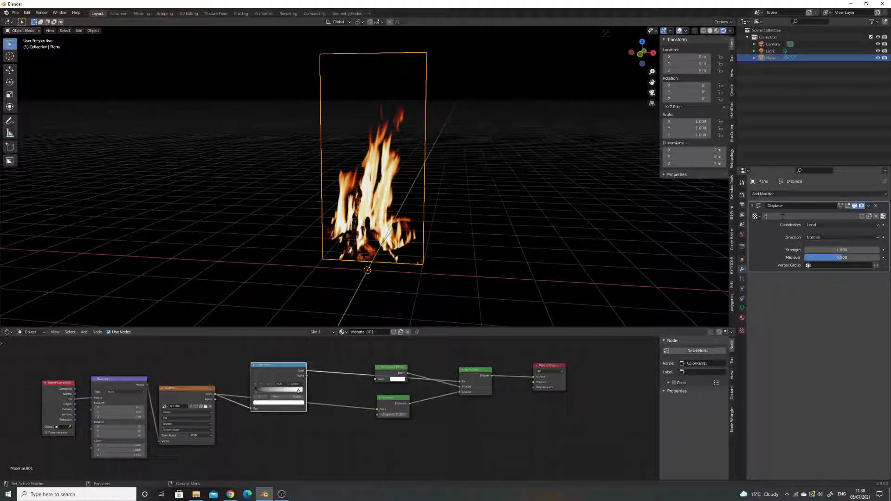
text(ire)
key(Return)
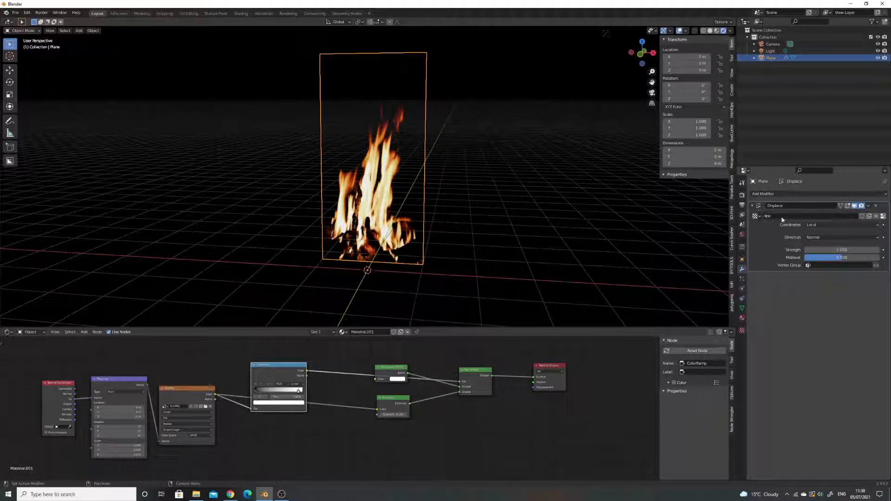
Open the displacement texture's settings and change its type to Clouds
click(883, 216)
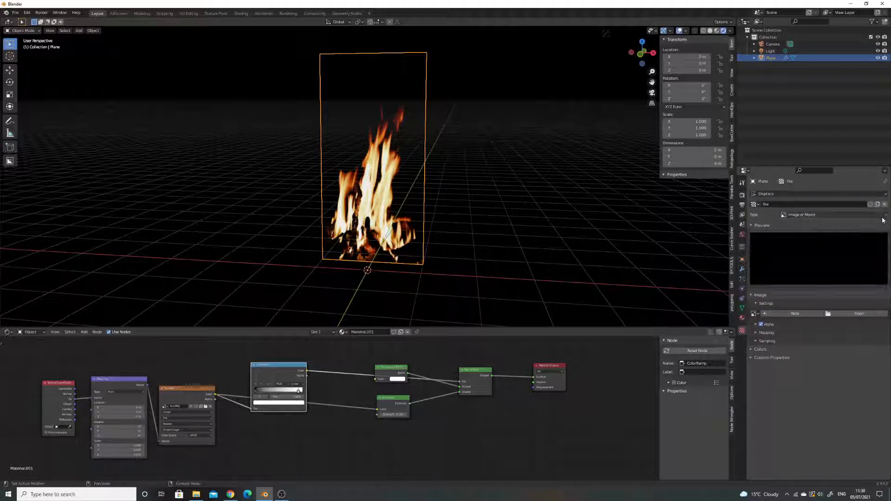
click(792, 216)
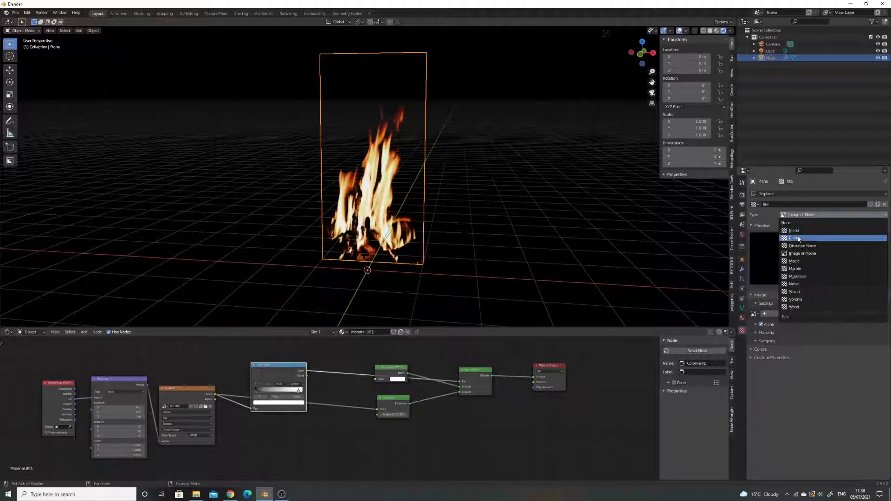
click(796, 233)
Try different sizes for the Clouds texture and settle on a value slightly below 1
middle_drag(565, 253, 554, 258)
drag(843, 336, 873, 337)
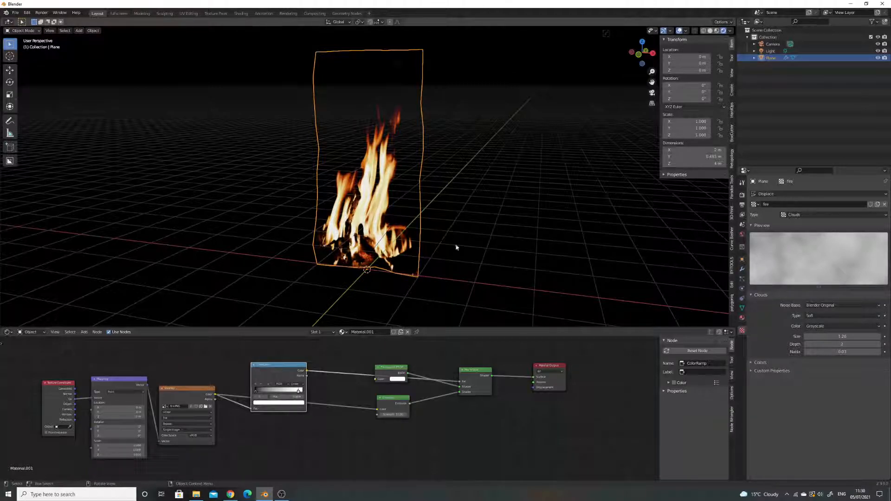
click(838, 337)
text(2)
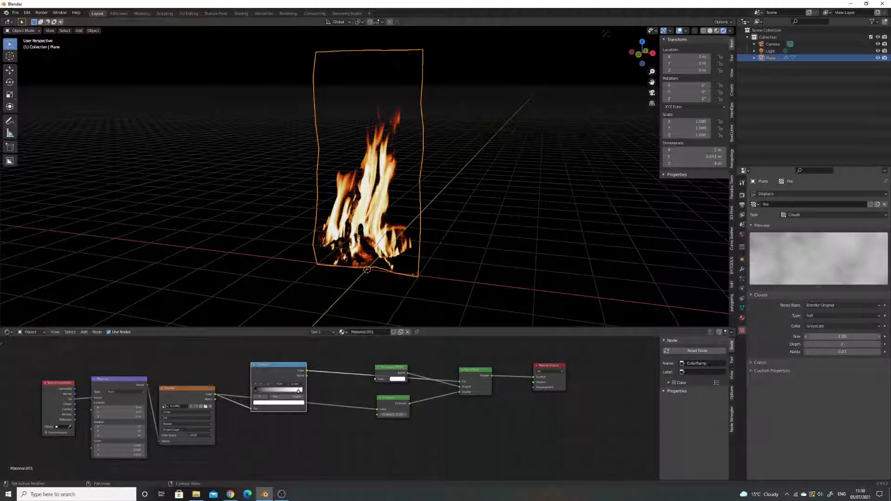
key(Return)
drag(838, 337, 715, 337)
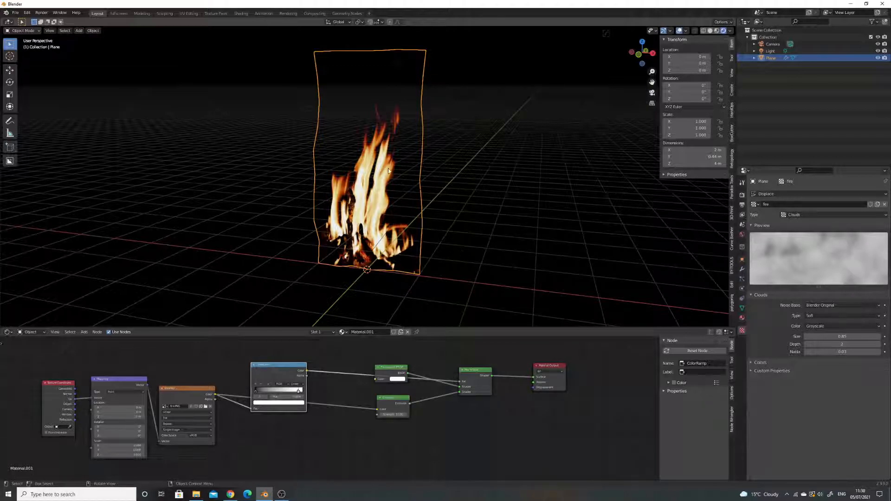
Return to the plane's Displace modifier settings and add a Plain Axes empty at the world origin
click(741, 269)
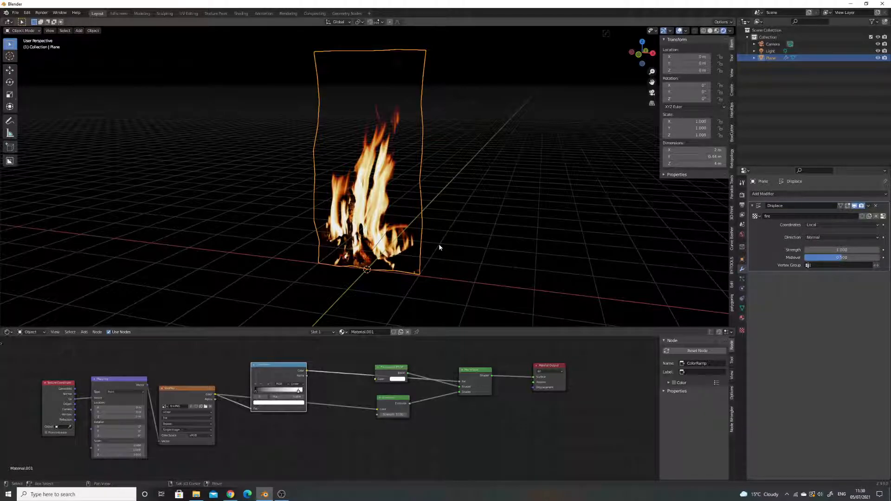
key(shift+a)
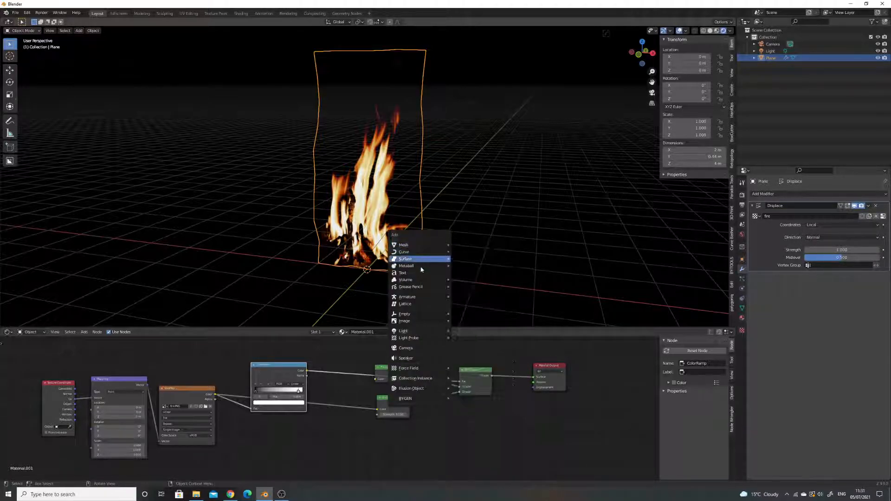
mouse_move(436, 315)
click(464, 315)
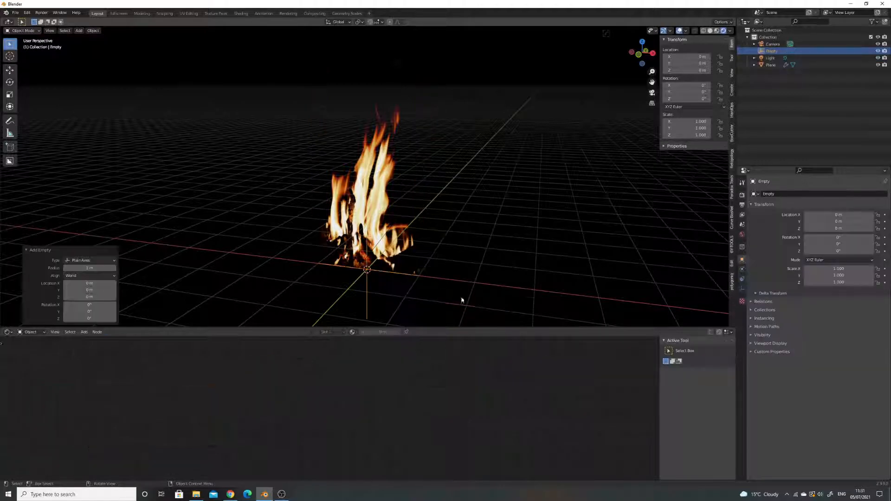
Set the plane's Displace modifier to use Object coordinates with the Empty as the reference object
click(366, 176)
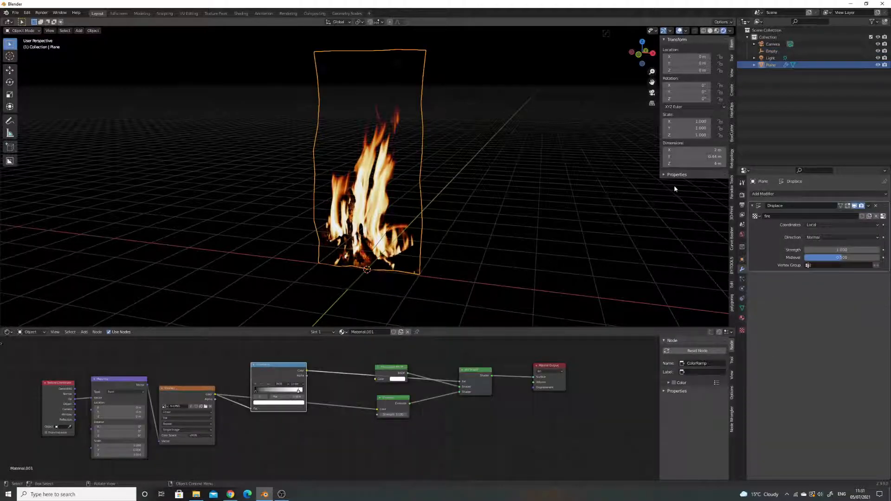
click(828, 226)
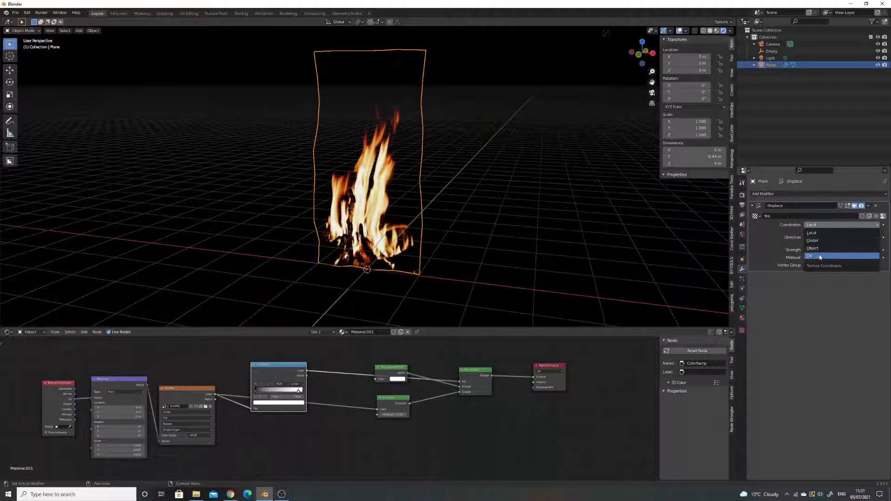
click(819, 249)
click(831, 232)
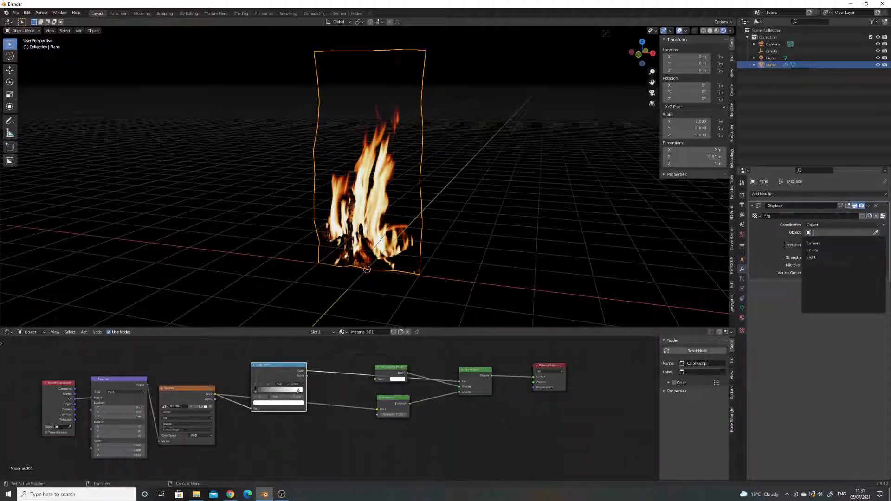
click(821, 250)
Try moving the empty freely around the flame to test the displacement, cancelling each move
click(771, 51)
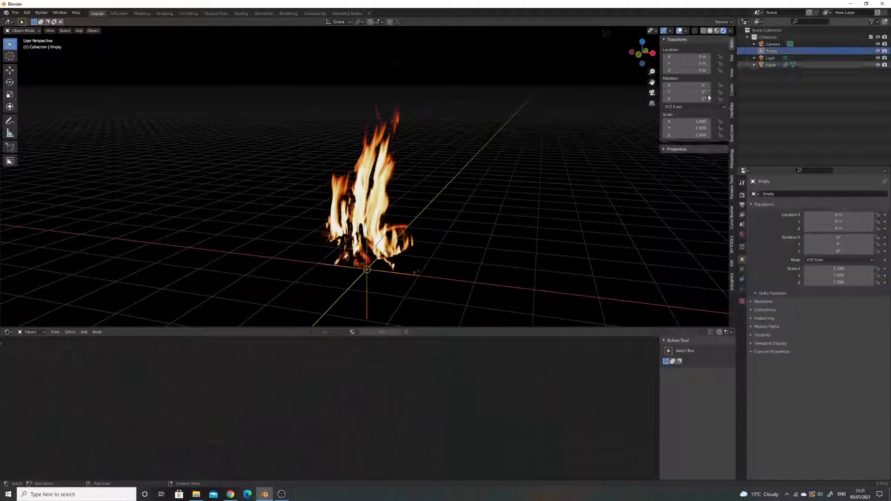
key(g)
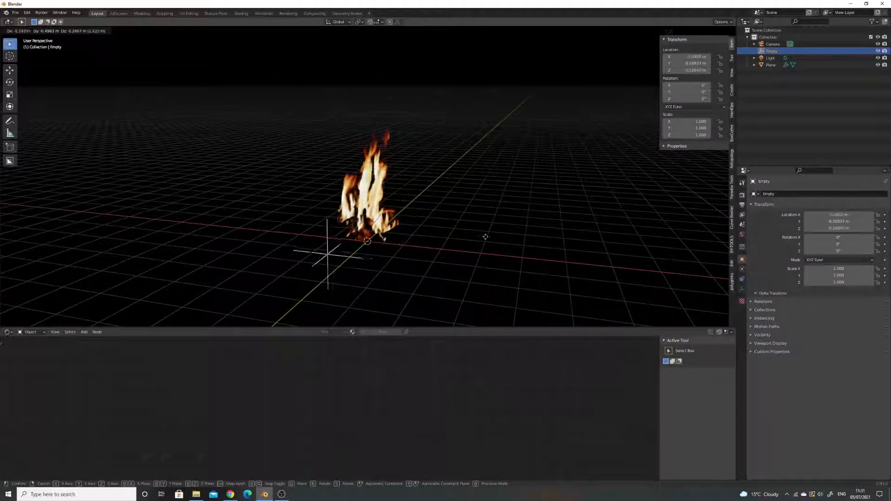
right_click(532, 214)
middle_drag(521, 217, 481, 225)
key(g)
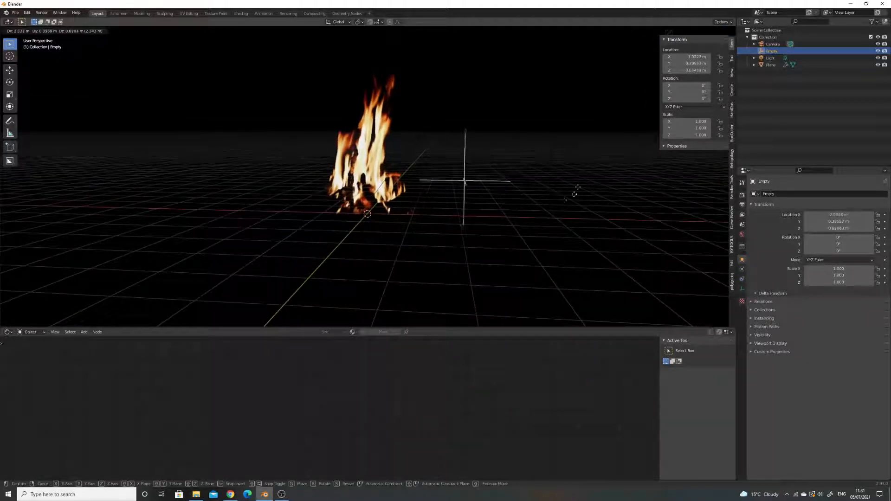
right_click(492, 215)
key(g)
right_click(525, 215)
Try rotating the empty freely and about the Z axis, then moving it slightly, cancelling each transform
key(r)
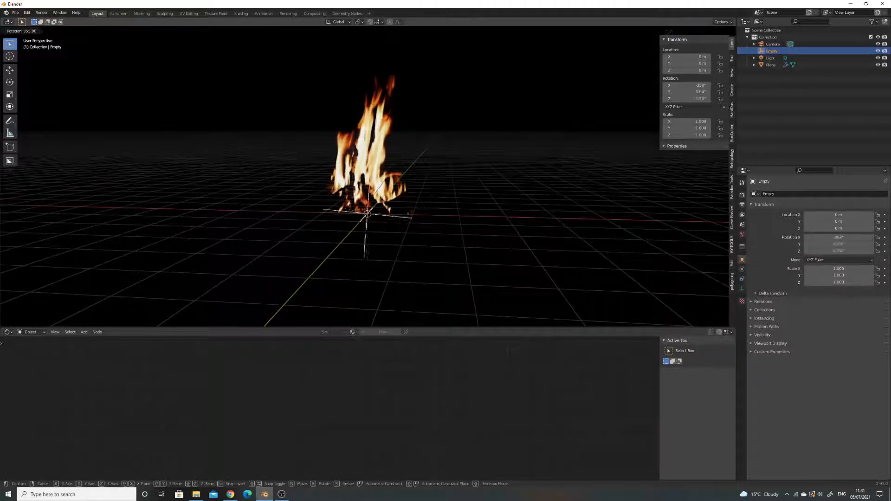
right_click(453, 215)
middle_drag(454, 215, 441, 226)
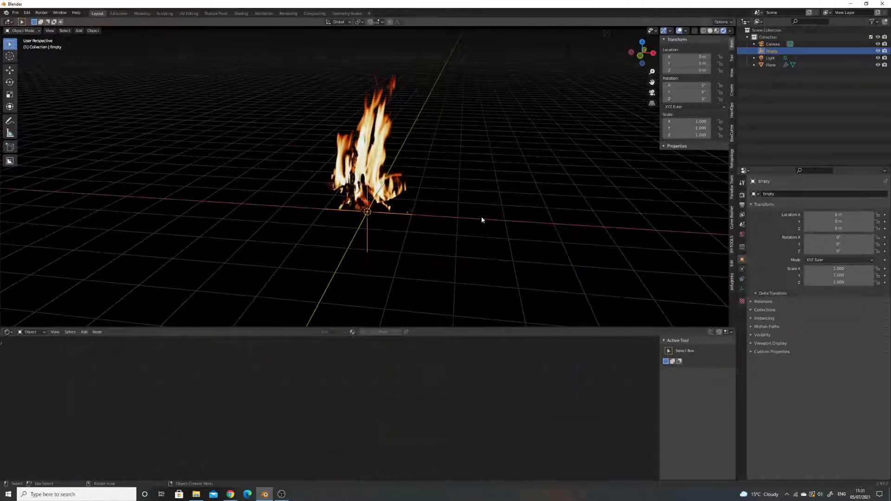
key(r)
key(z)
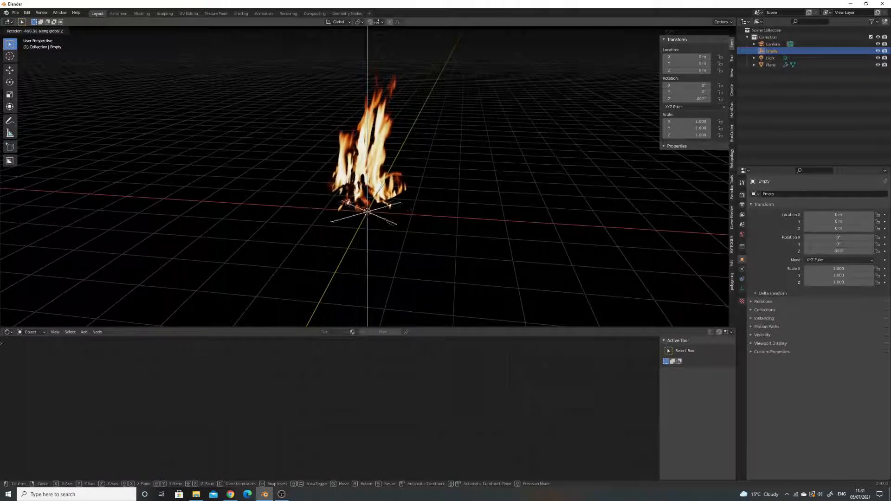
right_click(404, 219)
key(g)
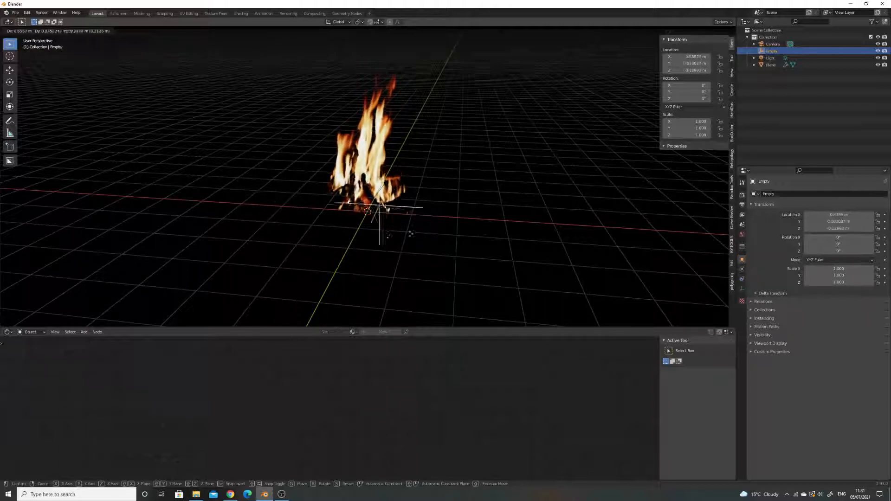
right_click(356, 231)
Enter Edit Mode on the fire plane and select its bottom two rows of faces
click(374, 133)
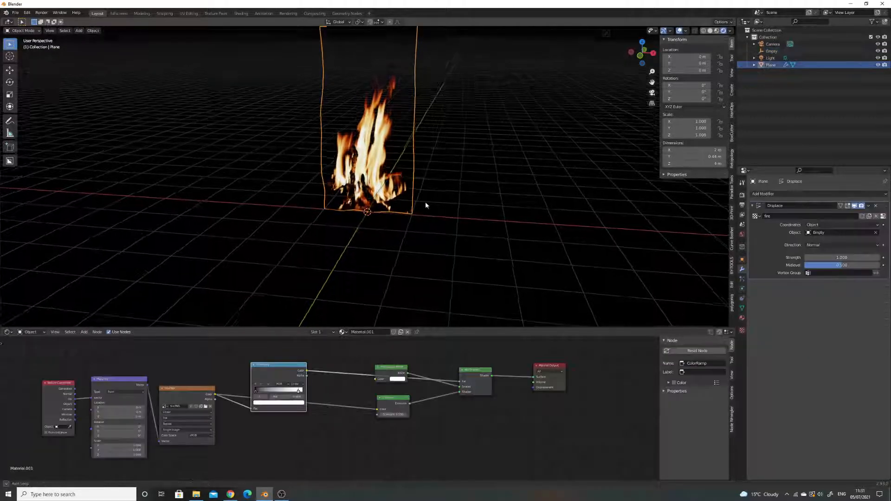
key(Tab)
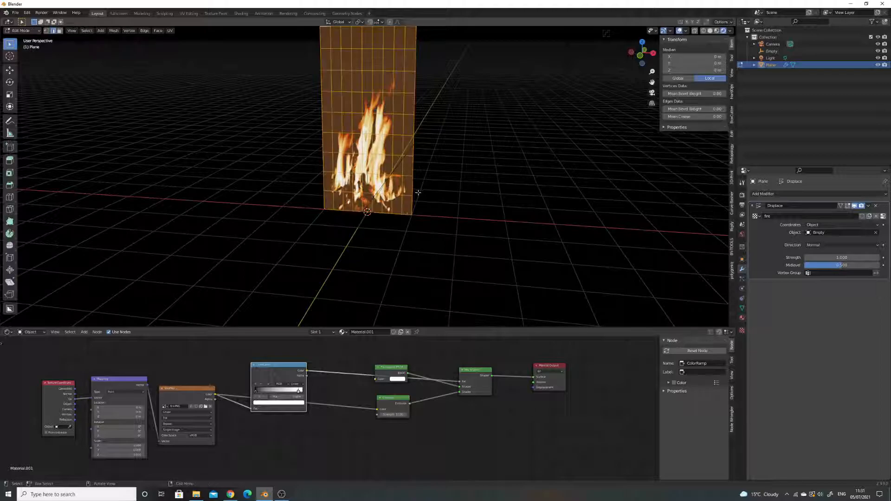
scroll(403, 215, up, 1)
key(3)
alt+click(386, 206)
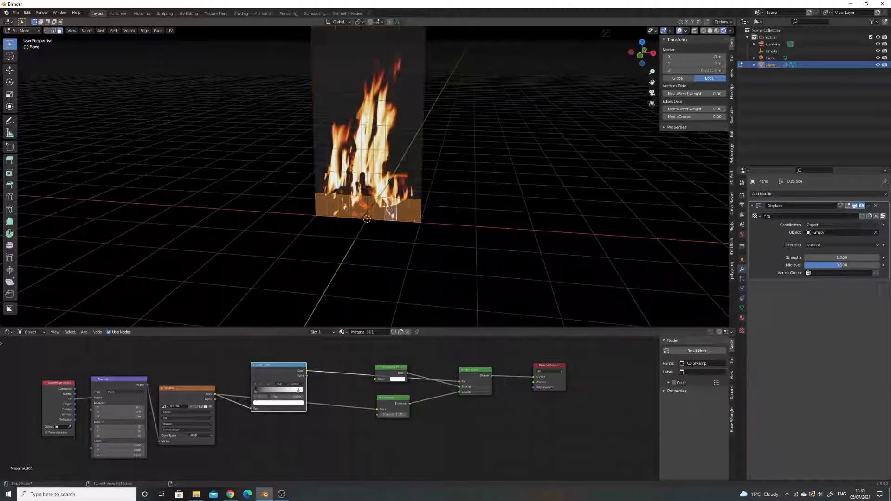
key(ctrl+KP_Add)
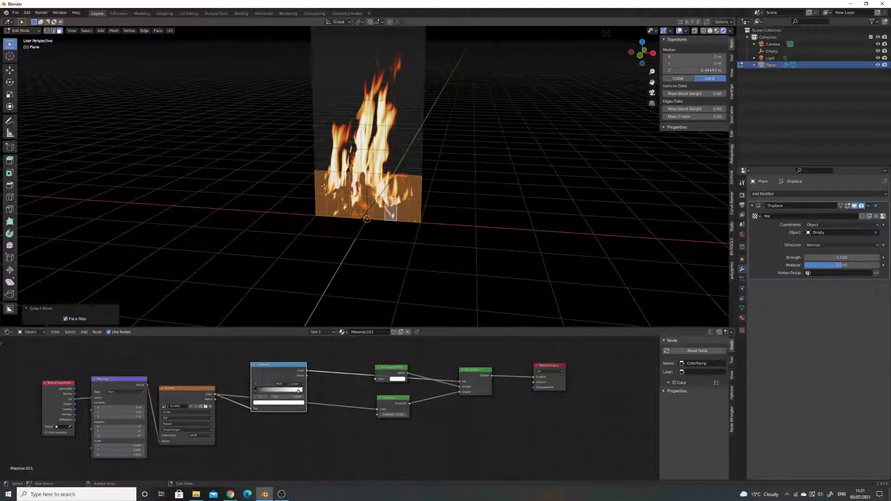
Add a vertex group to the plane and name it fire
click(742, 309)
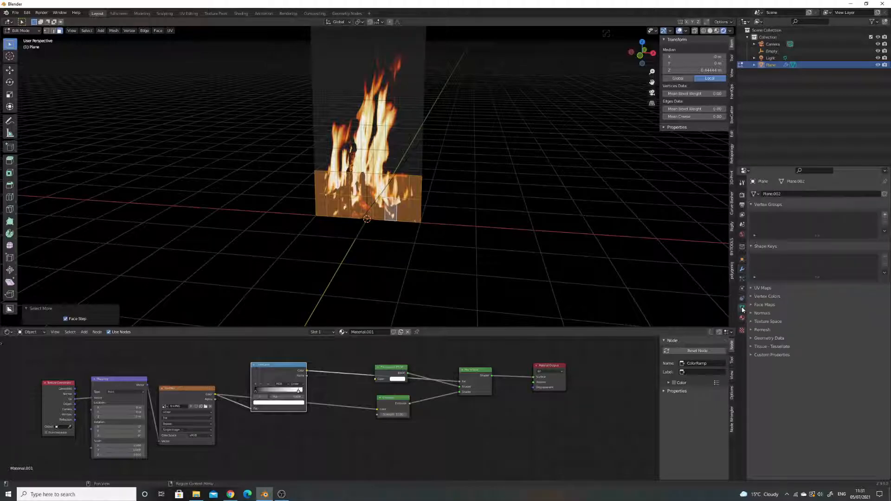
middle_drag(379, 185, 382, 229)
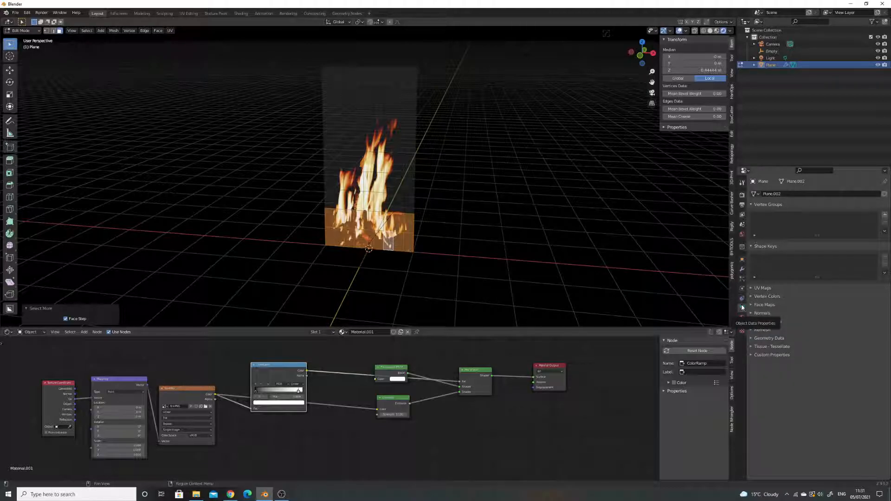
click(886, 215)
double_click(773, 217)
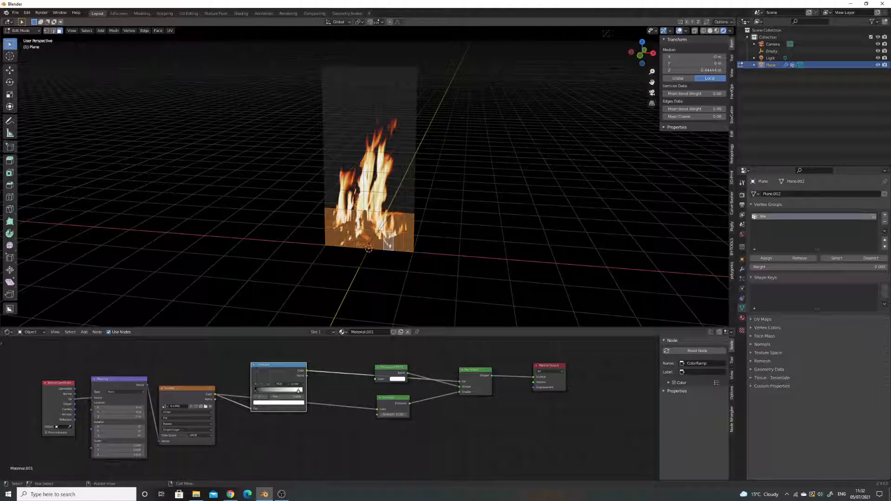
Invert the face selection and assign the upper faces to the fire vertex group with a weight of 1
key(ctrl+i)
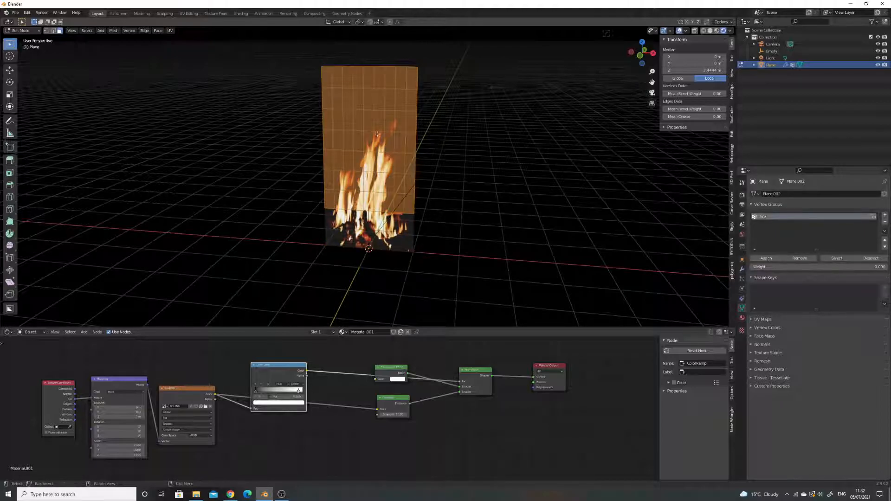
drag(765, 267, 888, 270)
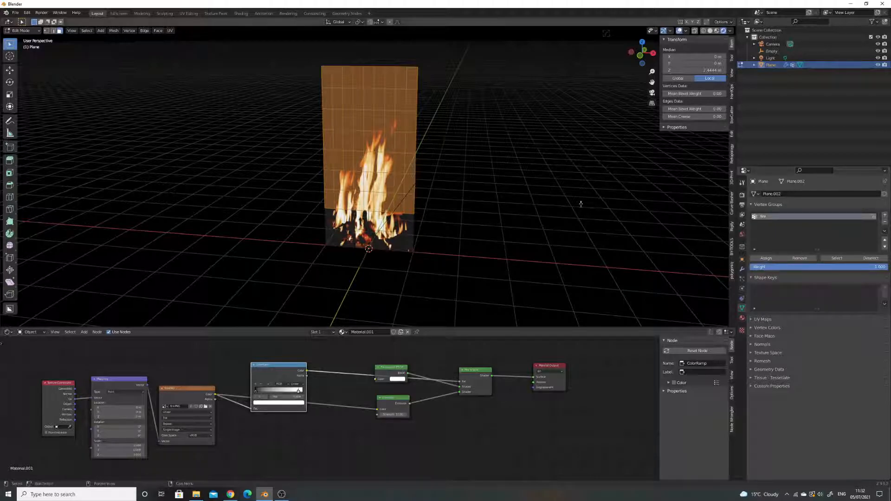
click(765, 259)
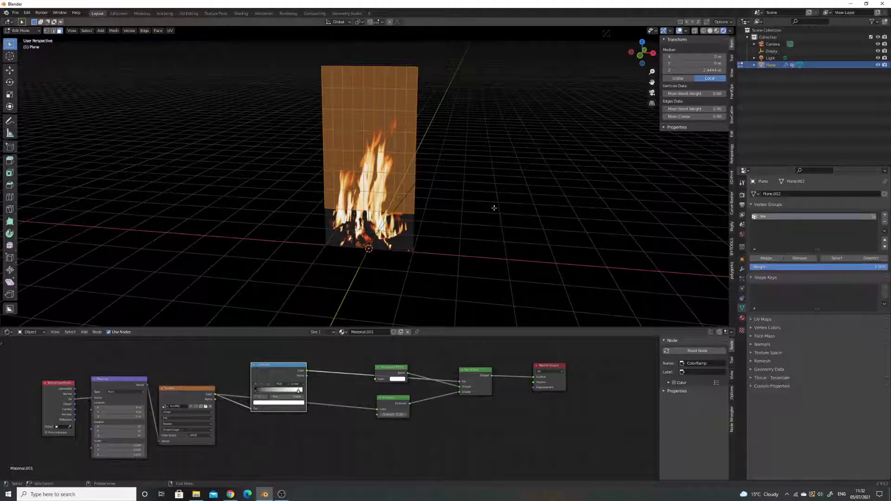
Invert the selection back to the bottom faces, set the vertex group weight to 0 and return to Object Mode
key(ctrl+i)
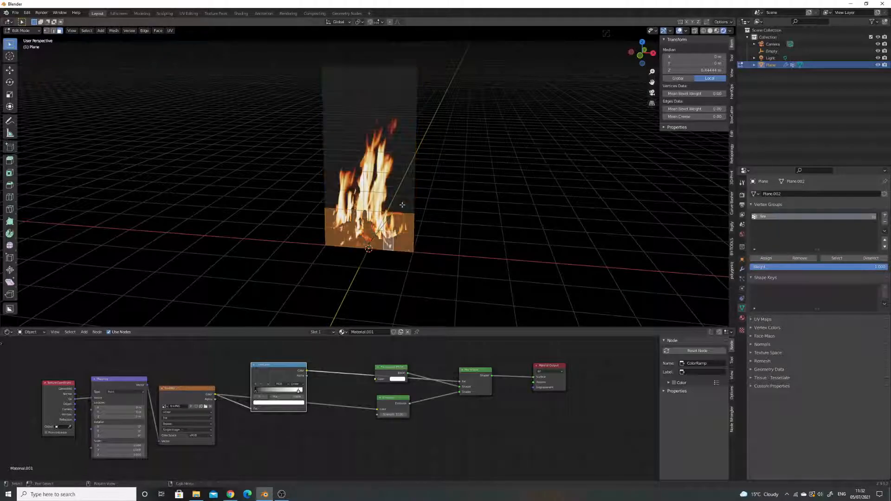
drag(840, 268, 751, 270)
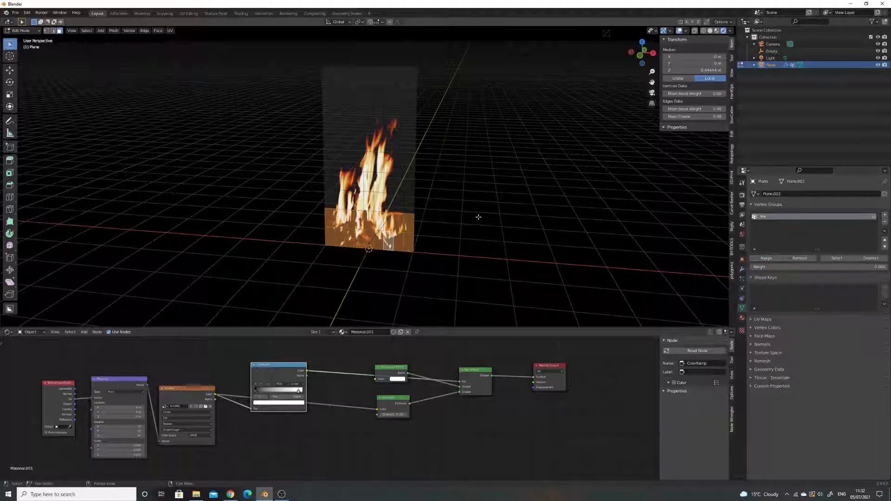
key(Tab)
Limit the plane's Displace modifier to the fire vertex group
click(742, 269)
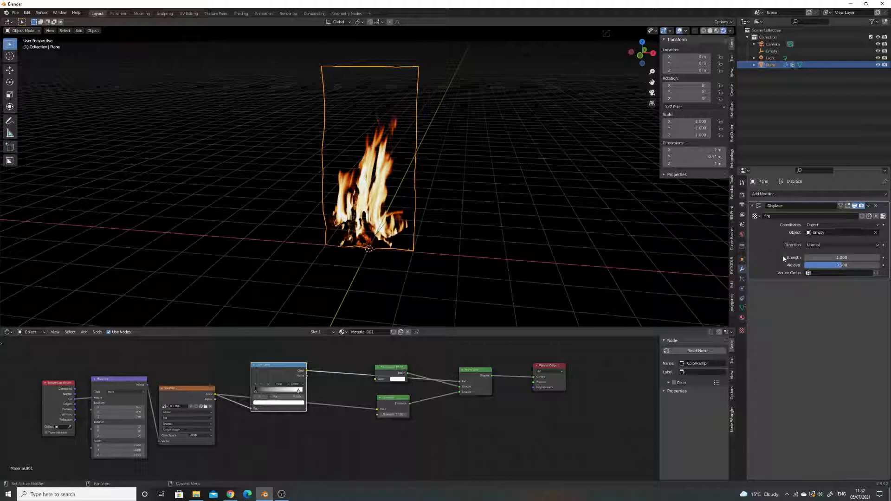
click(808, 273)
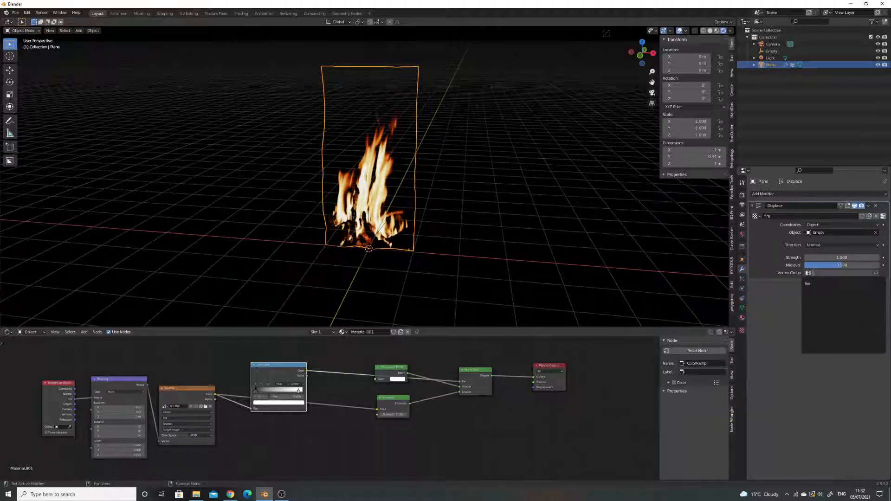
click(817, 283)
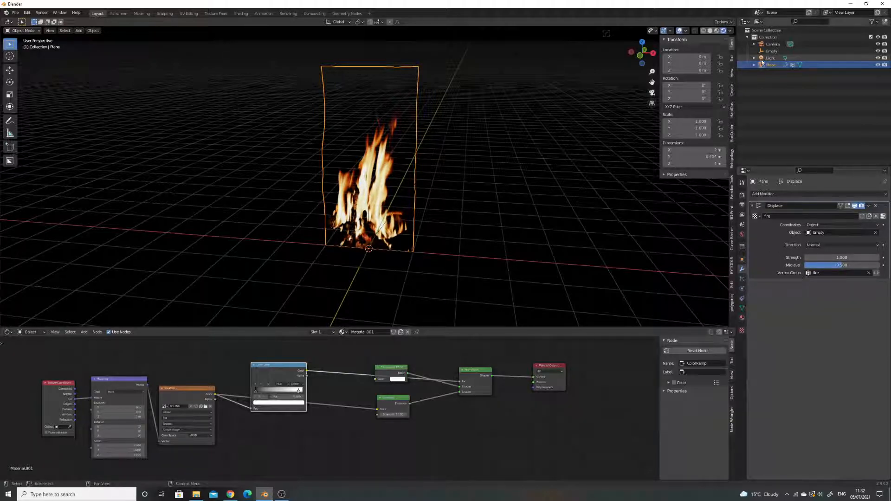
Try moving the empty to test the displacement with the vertex group applied, then cancel the move
click(771, 51)
key(g)
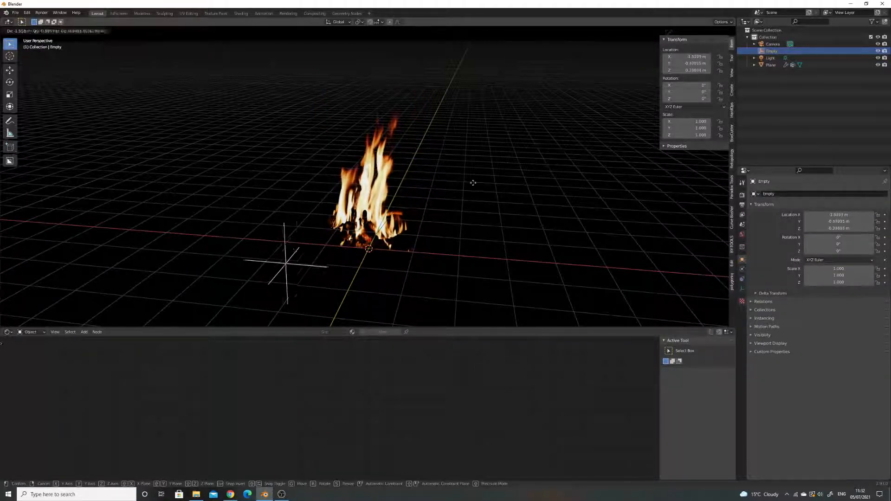
right_click(533, 160)
Set the plane's Displace direction to Z and raise its strength to about 3.1
click(388, 188)
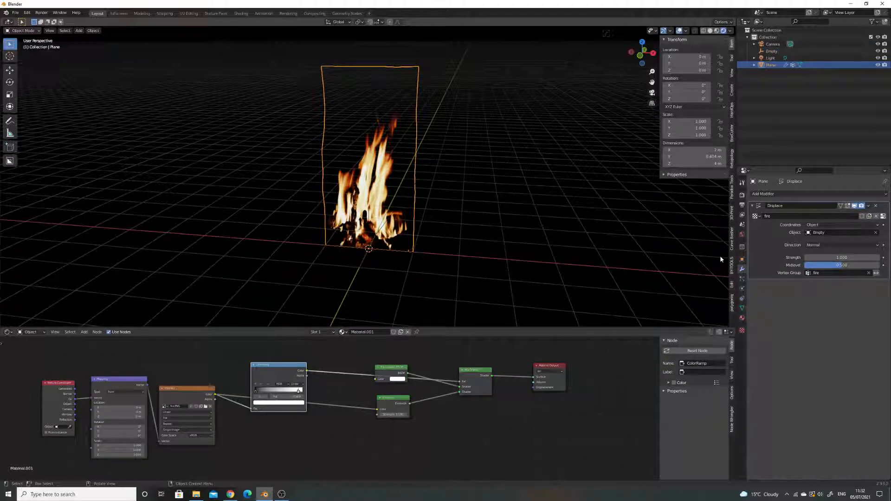
click(816, 245)
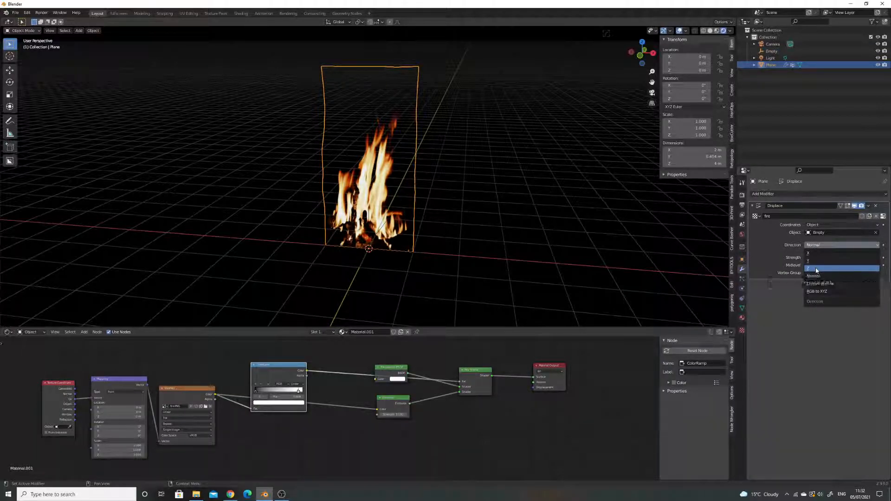
click(817, 269)
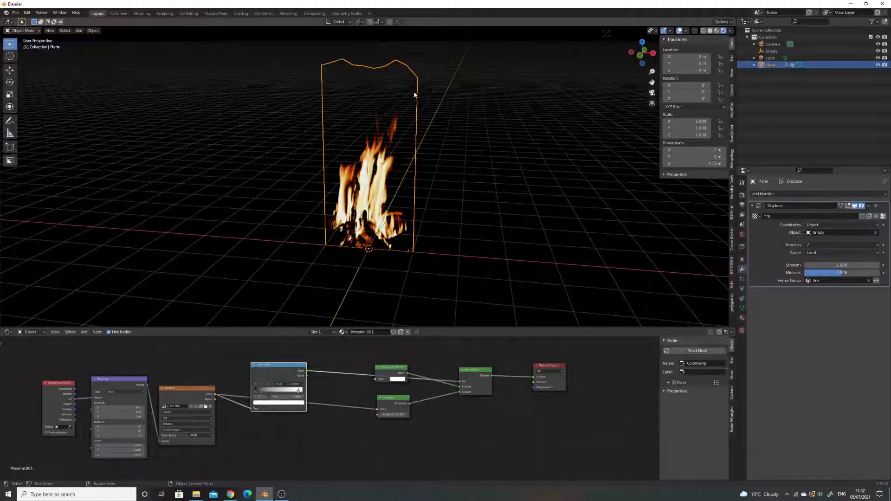
middle_drag(418, 126, 404, 153)
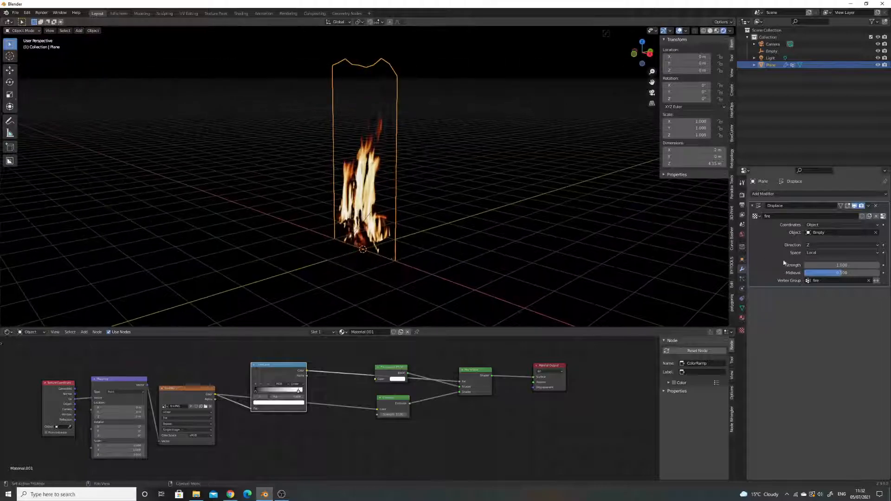
drag(834, 265, 884, 265)
Try the Normal direction on the Displace modifier, inspect the plane, and change the direction to Y
click(838, 245)
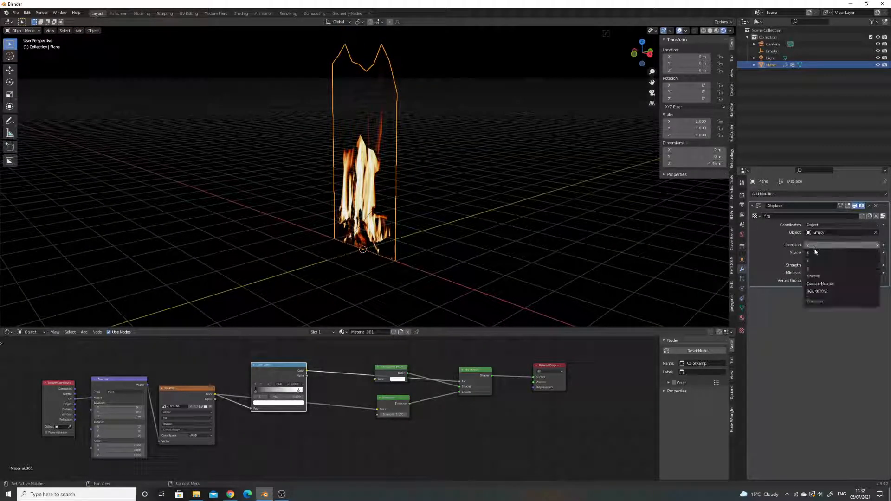
click(821, 277)
middle_drag(604, 209, 364, 150)
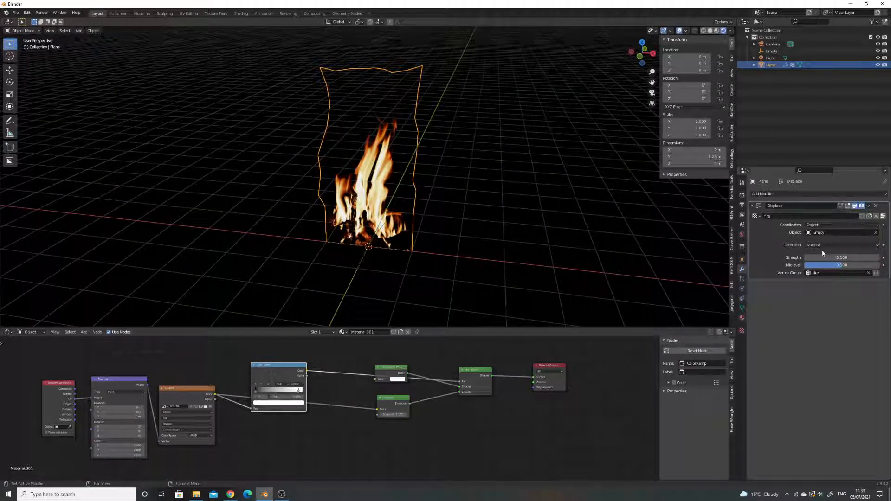
click(838, 245)
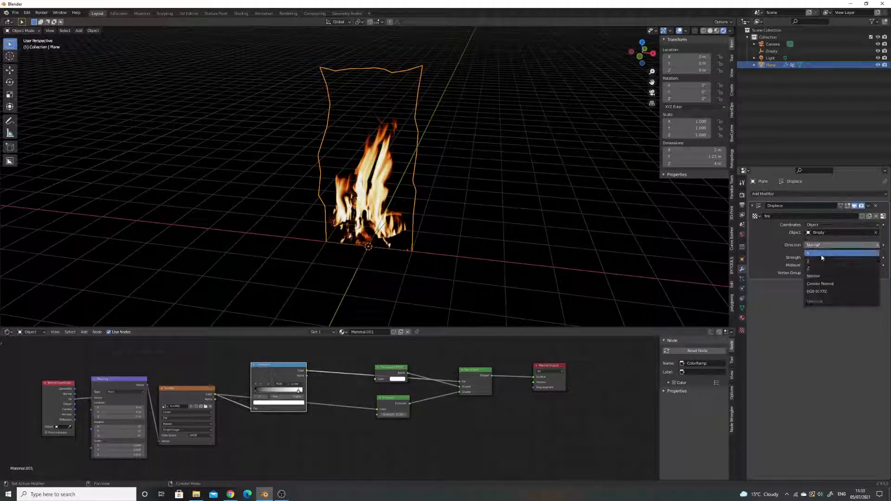
middle_drag(560, 213, 533, 199)
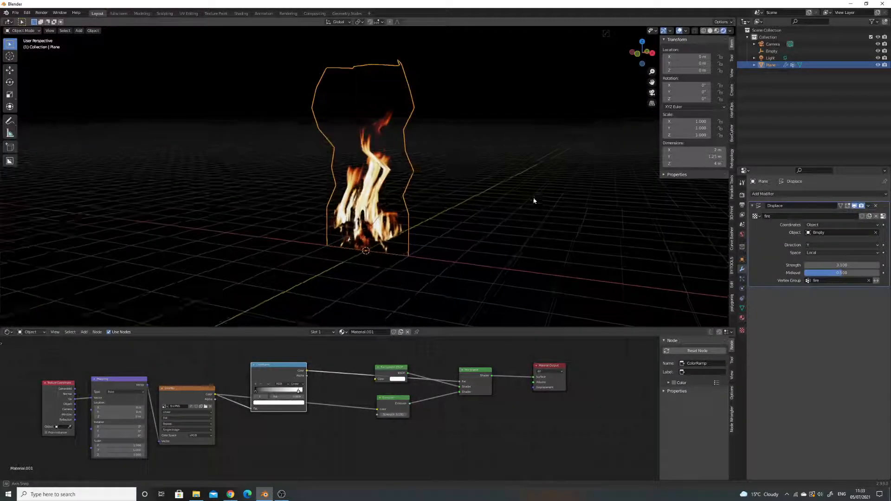
Try moving the empty to test the plane's Y-direction displacement, cancelling each move
click(771, 51)
key(g)
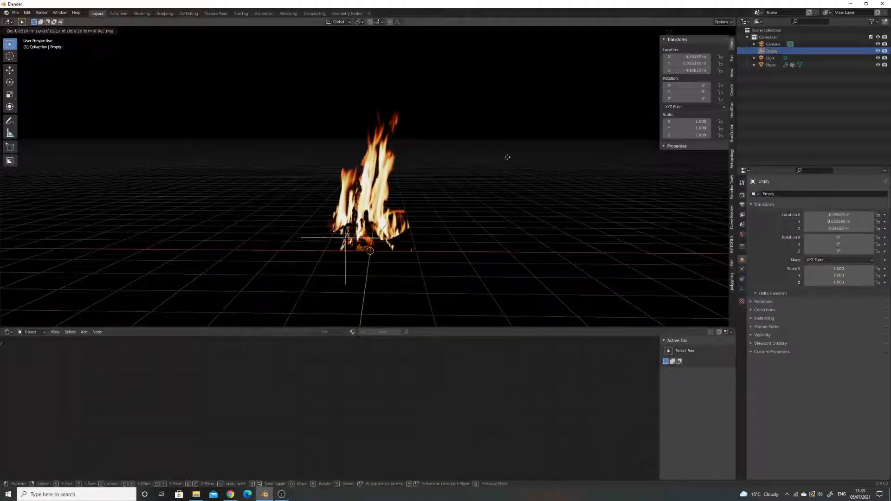
right_click(384, 186)
middle_drag(485, 212, 462, 209)
key(g)
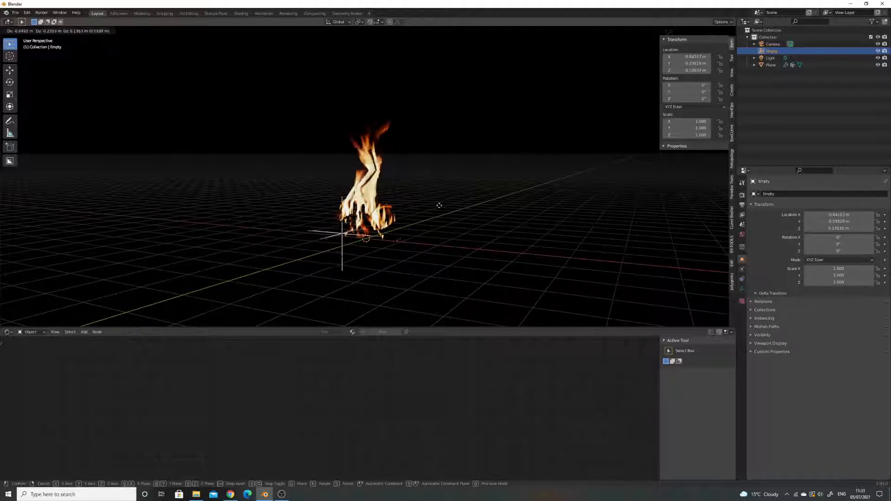
right_click(575, 214)
Set the plane's Displace direction to Z and test it by moving the empty, cancelling the move
click(389, 180)
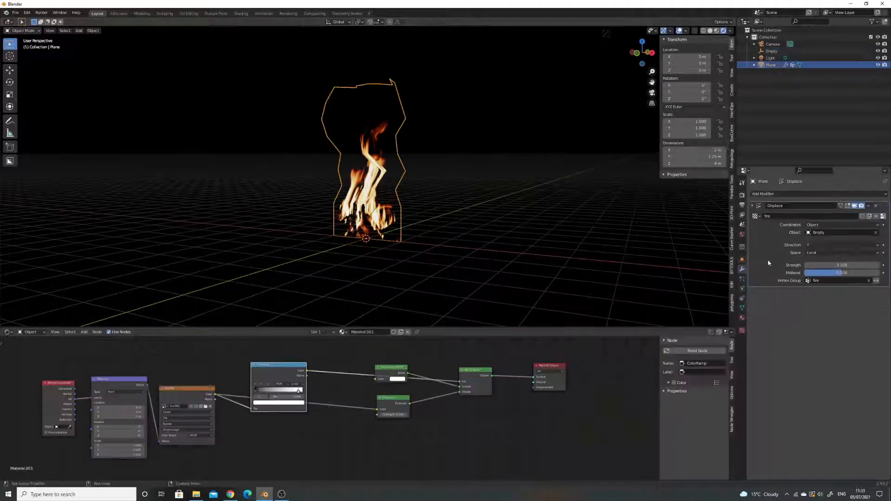
click(821, 245)
click(816, 268)
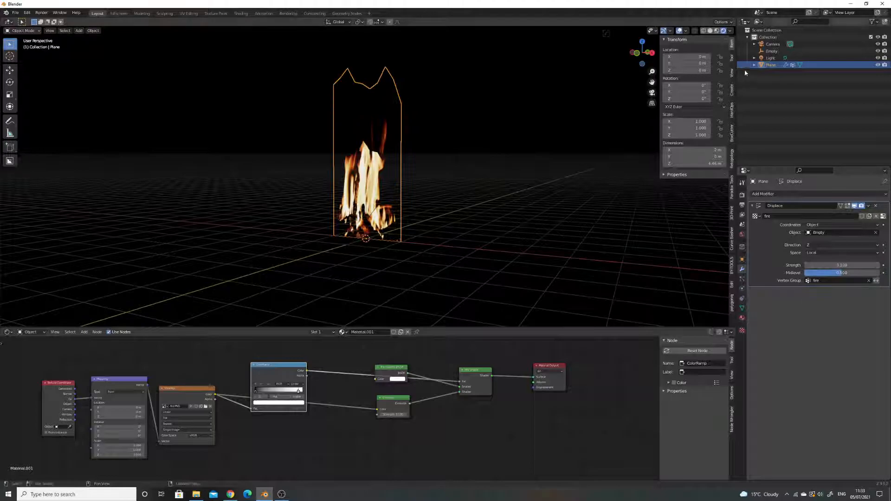
click(772, 51)
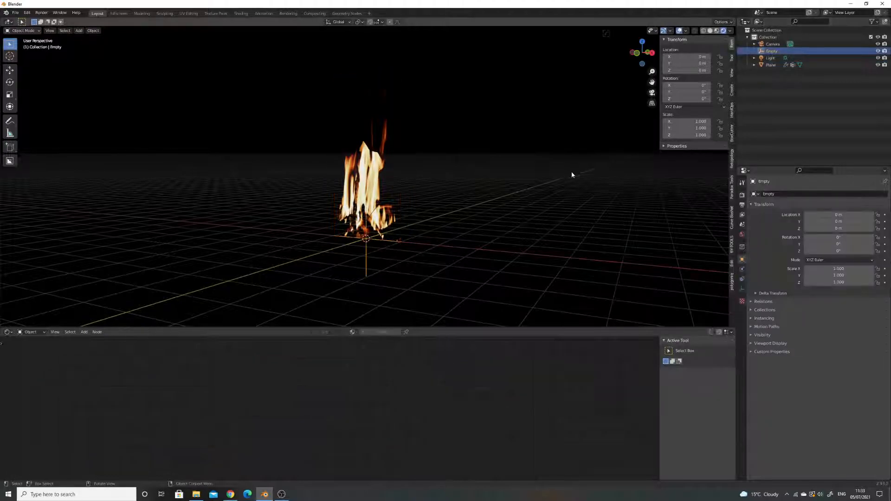
key(g)
key(Escape)
Add a Subdivision Surface modifier to the plane
click(390, 163)
click(770, 194)
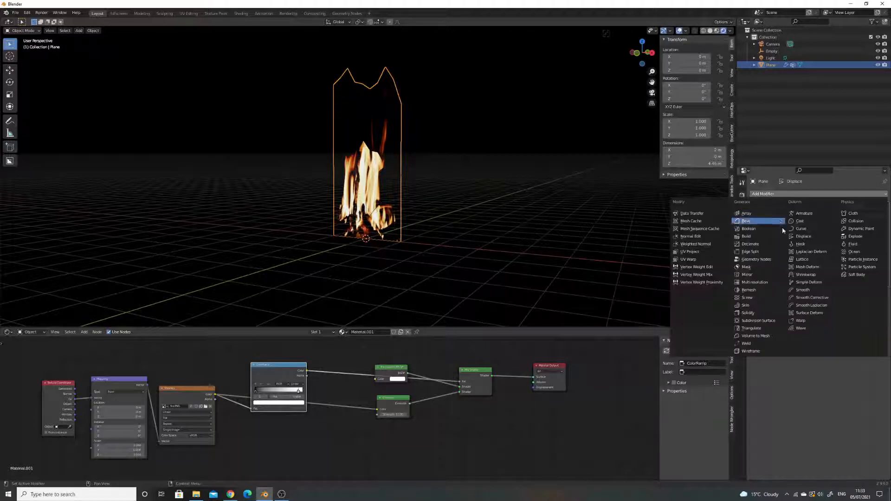
click(777, 321)
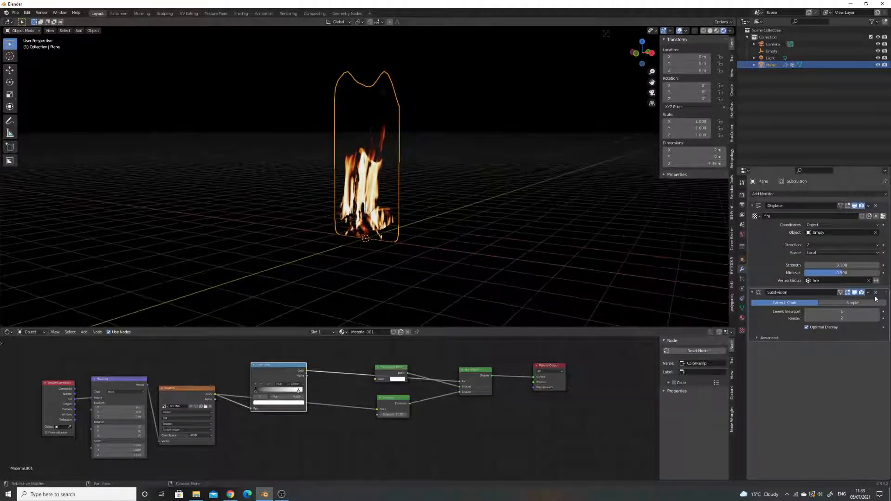
Set the plane's Displace midlevel to 0 and its strength to about -0.8
drag(888, 293, 866, 312)
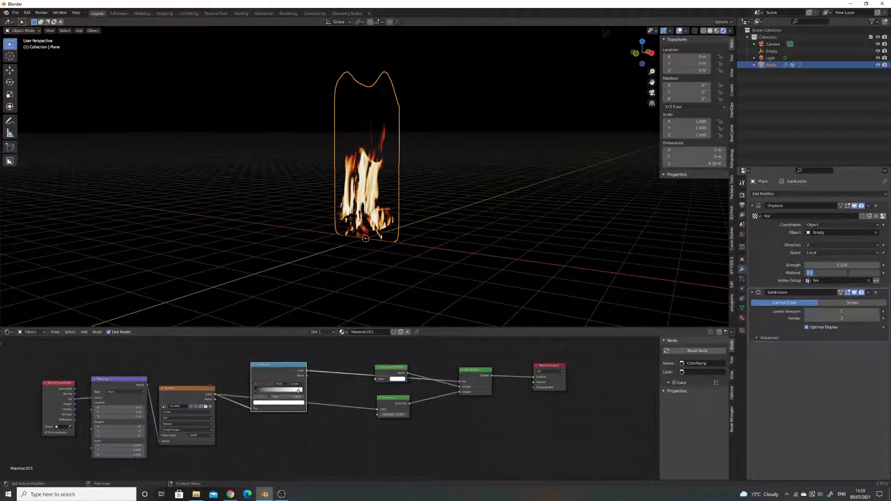
text(0)
key(Return)
drag(843, 265, 820, 266)
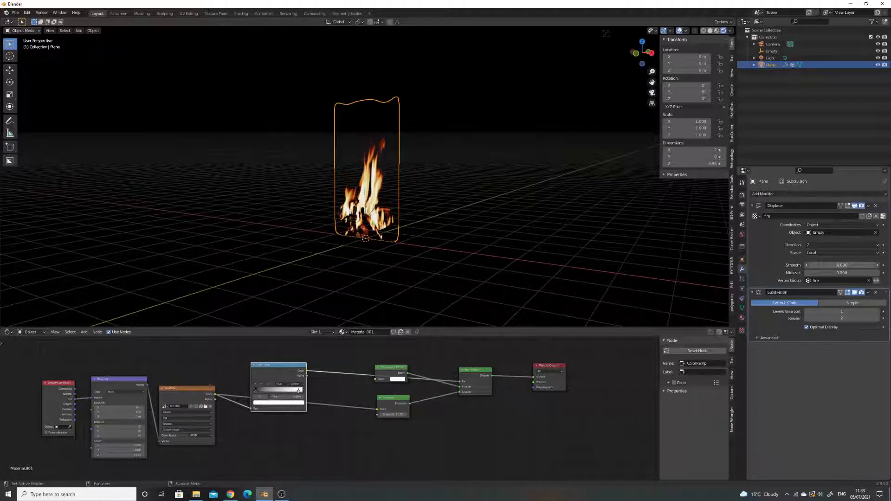
Try moving the empty to test the displacement on the smoothed plane, leaving the empty at the origin
click(771, 51)
key(g)
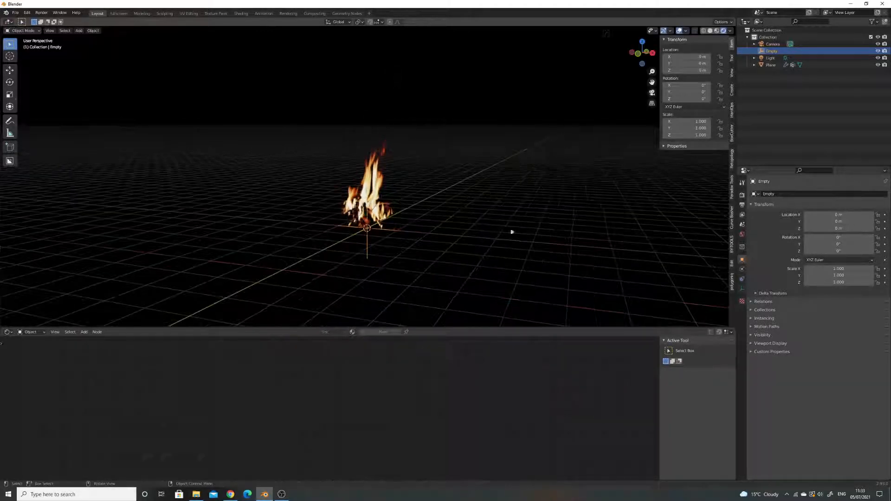
scroll(437, 227, up, 2)
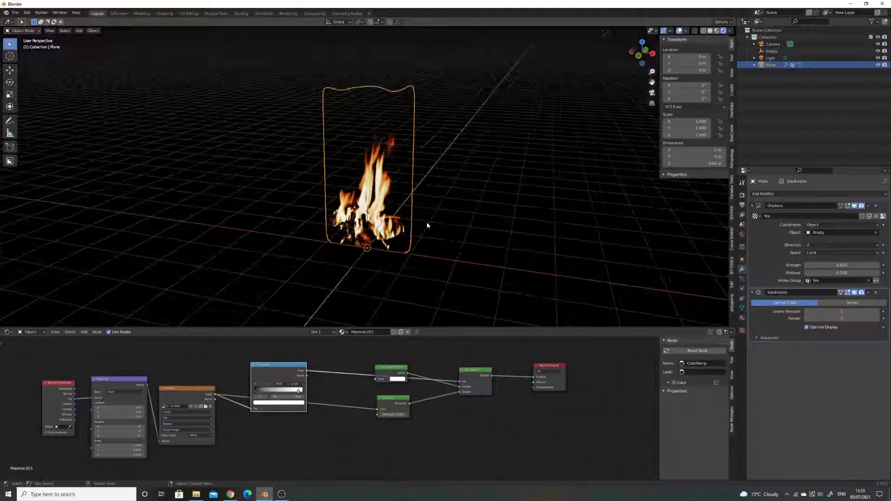
Duplicate the fire plane in place and scale the copy's whole mesh down to just under half size
key(shift+d)
right_click(427, 221)
key(Tab)
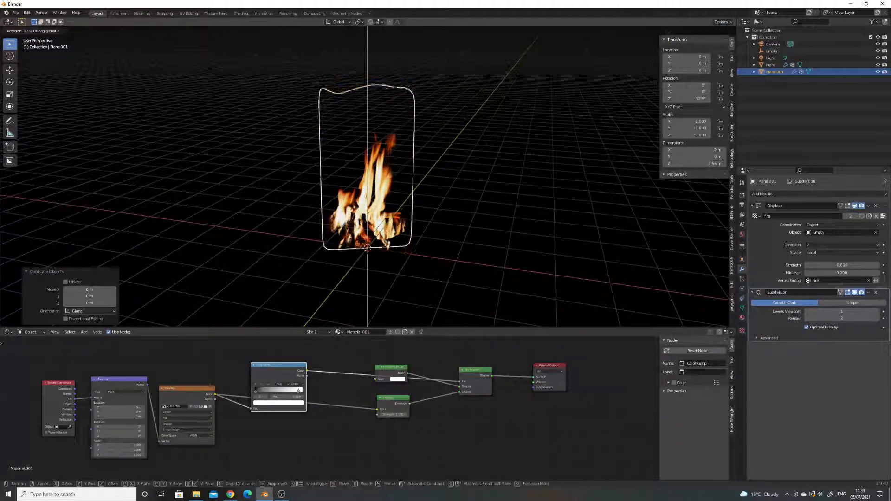
key(a)
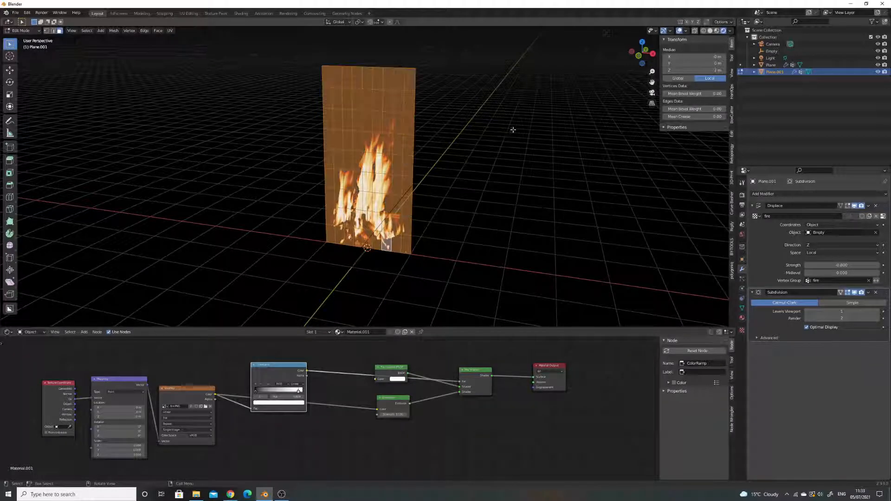
key(s)
click(436, 165)
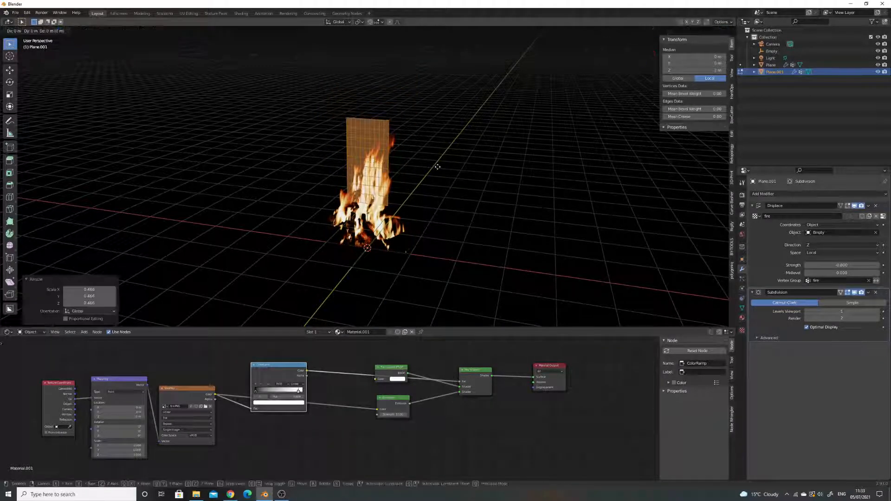
Lower the duplicate's mesh along Z so its base meets the ground, and return to Object Mode
key(g)
key(z)
click(437, 214)
key(Tab)
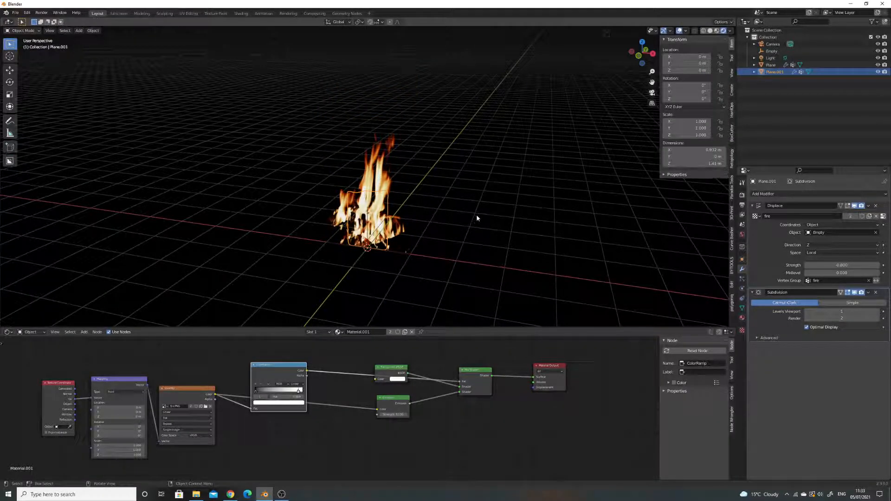
Rotate the small duplicate plane about 77° around Z and move it horizontally to about X -0.81 m, Y -0.036 m
key(r)
key(z)
click(440, 187)
key(g)
key(shift+z)
click(594, 116)
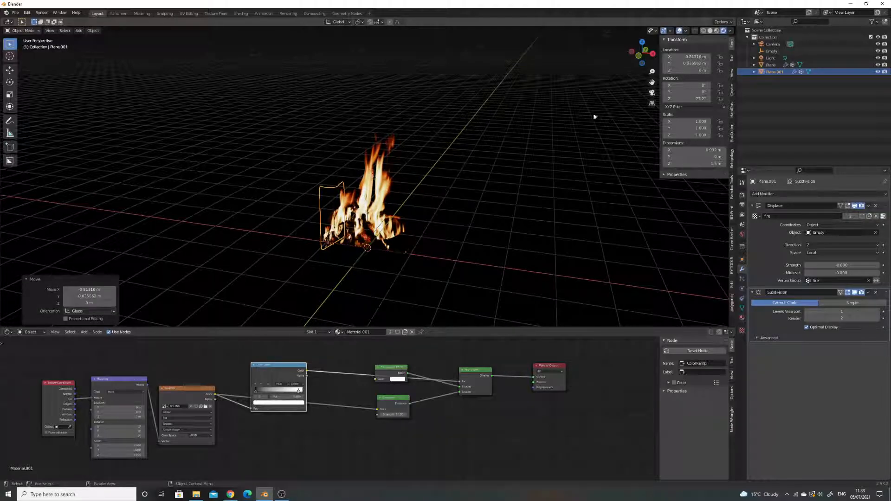
Try moving the empty around to test the displacement on both fire planes, discarding the moves
click(771, 51)
key(g)
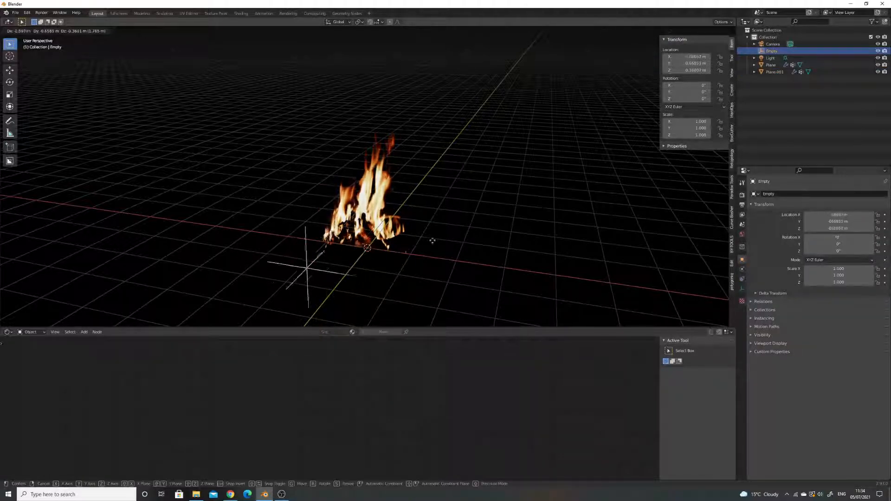
right_click(519, 221)
scroll(518, 221, down, 3)
scroll(466, 228, up, 3)
key(g)
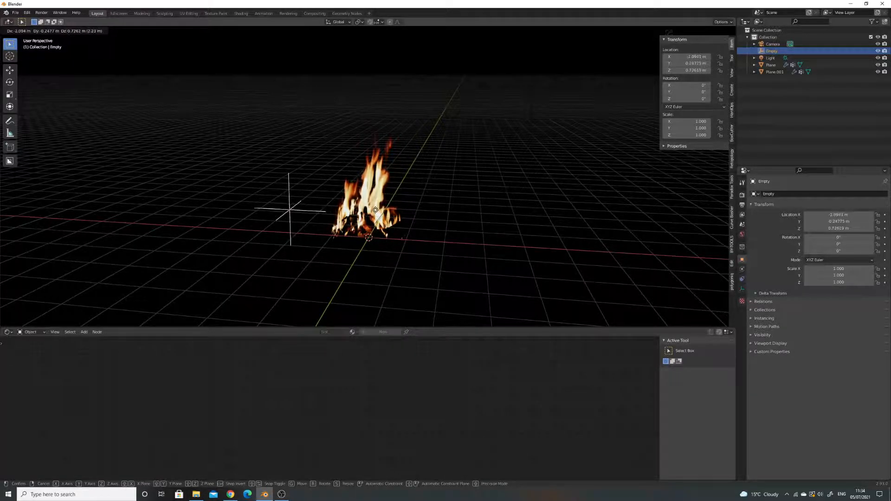
Change the original plane's Displace direction to Y and test it by moving the empty, cancelling the move
click(457, 218)
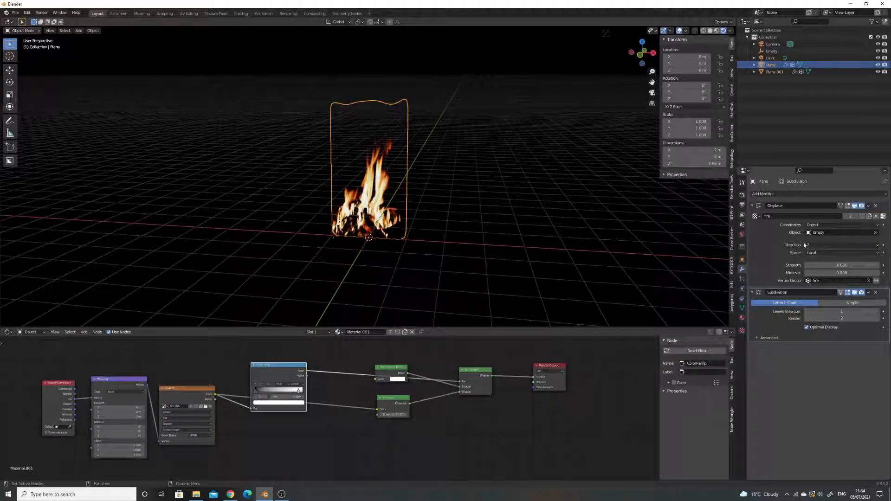
click(817, 246)
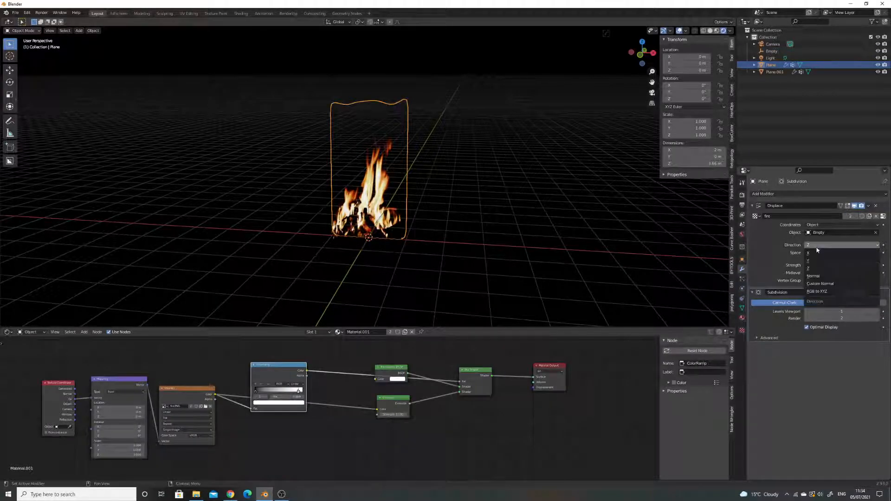
click(822, 262)
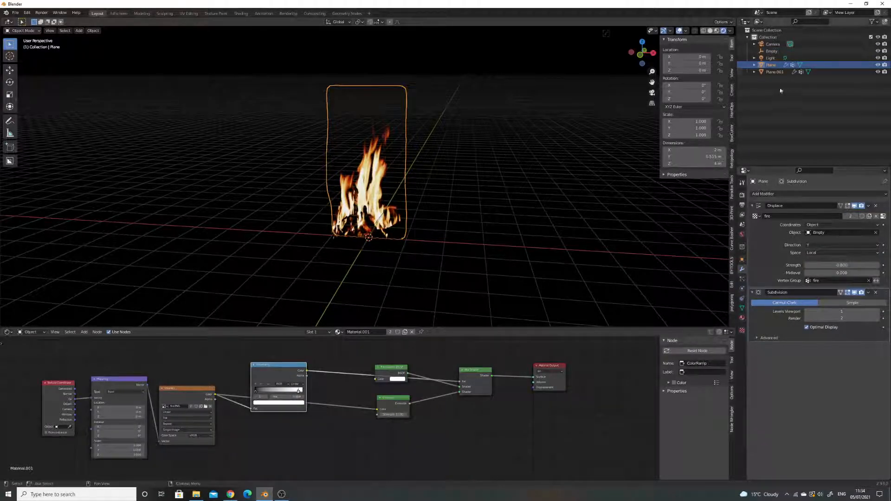
click(772, 51)
key(g)
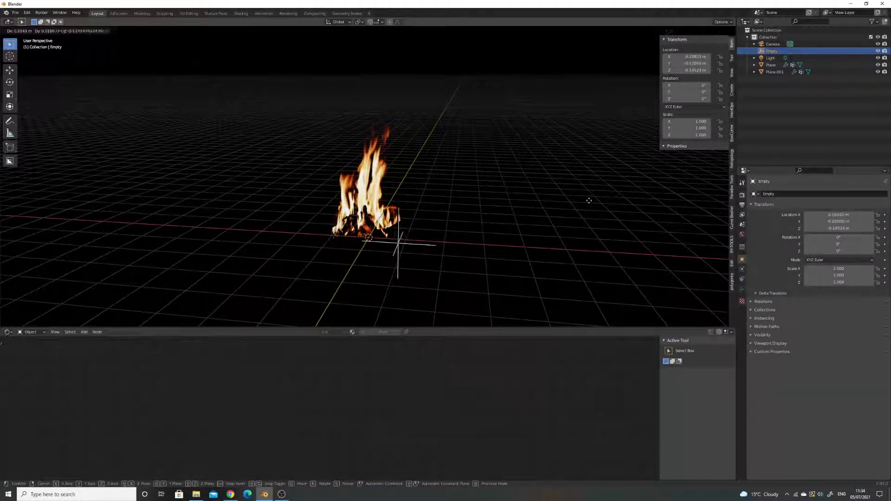
key(Escape)
Scale the smaller duplicate plane up to roughly the height of the original plane
click(388, 229)
key(s)
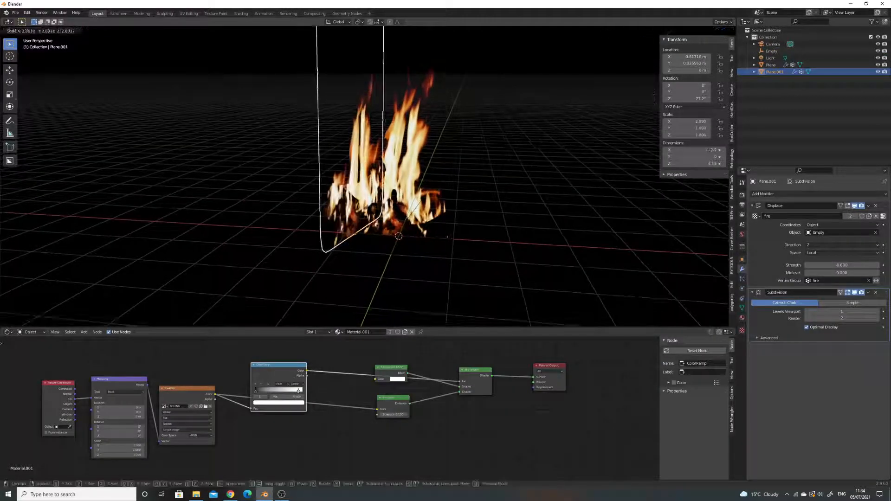
click(407, 238)
Try moving the empty to test the distortion with the enlarged duplicate, and cancel the move
click(772, 52)
key(g)
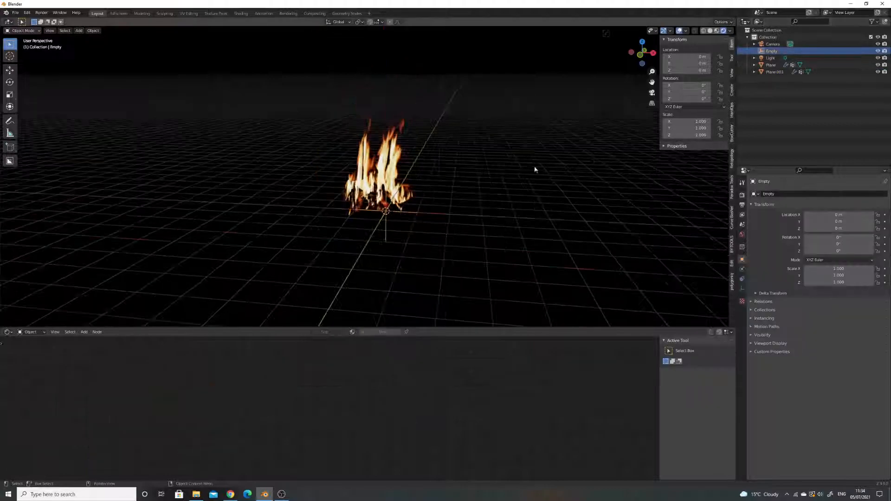
key(Escape)
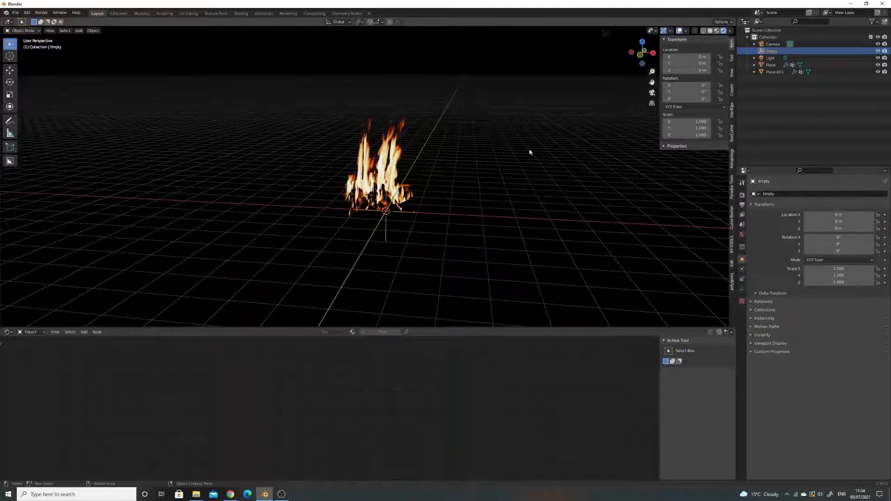
scroll(504, 170, up, 2)
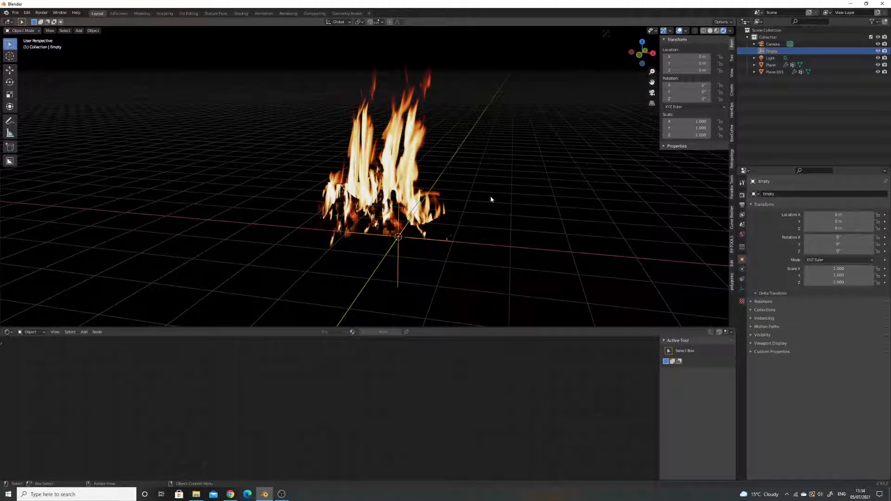